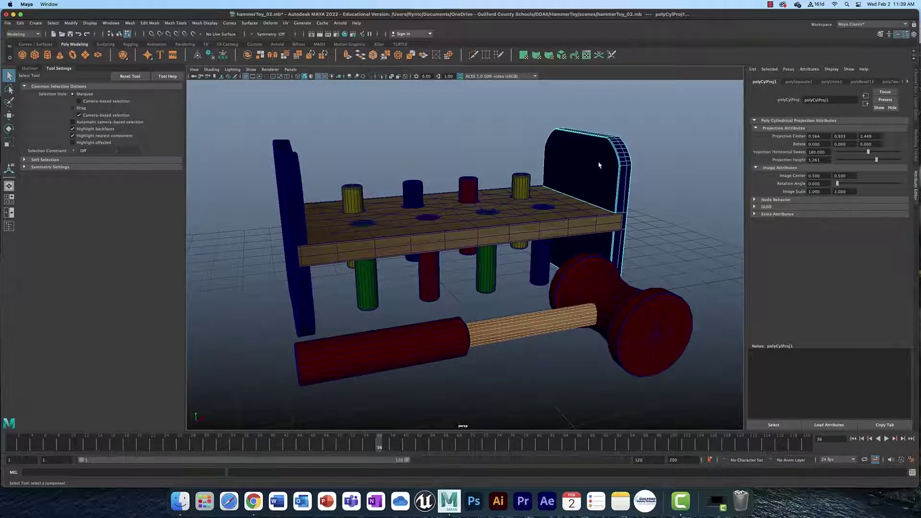
# Smooth the end panel beside the hammer's head together with the hammer's wooden shaft, using 1 division level.
pyautogui.moveTo(600, 162); pyautogui.dragTo(621, 154, button='right')
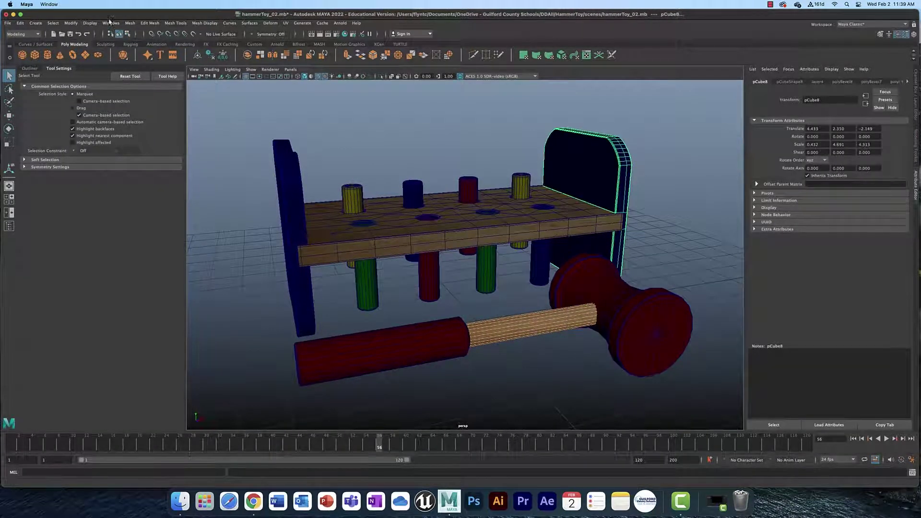
pyautogui.click(130, 23)
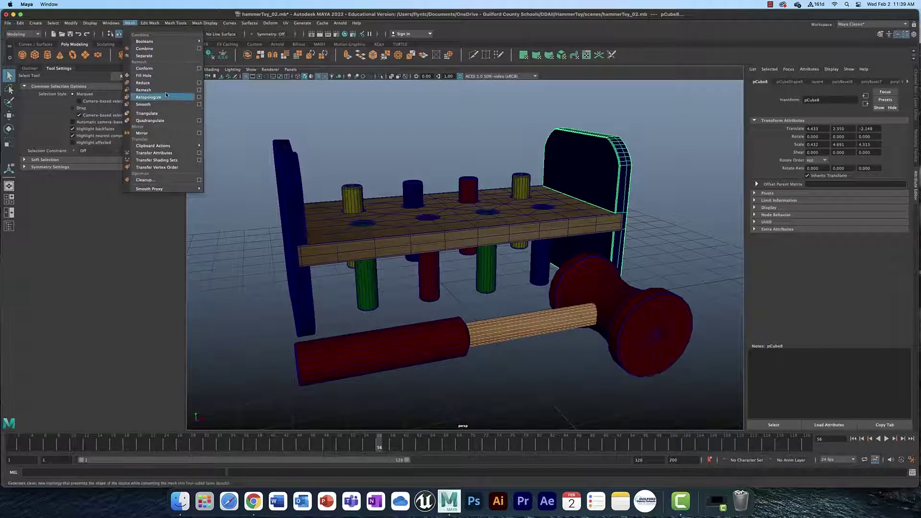
pyautogui.click(144, 105)
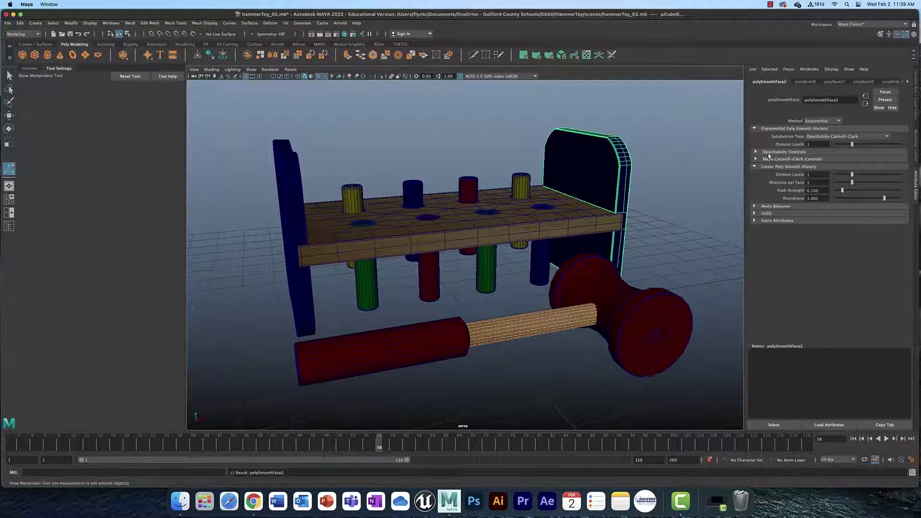
pyautogui.click(810, 143)
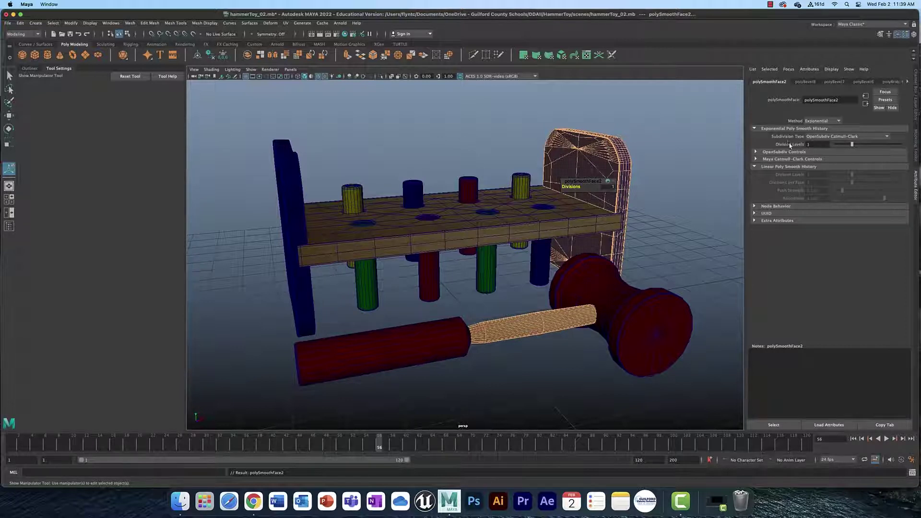
# Smooth the opposite blue end panel of the toy bench with one division.
pyautogui.click(292, 180)
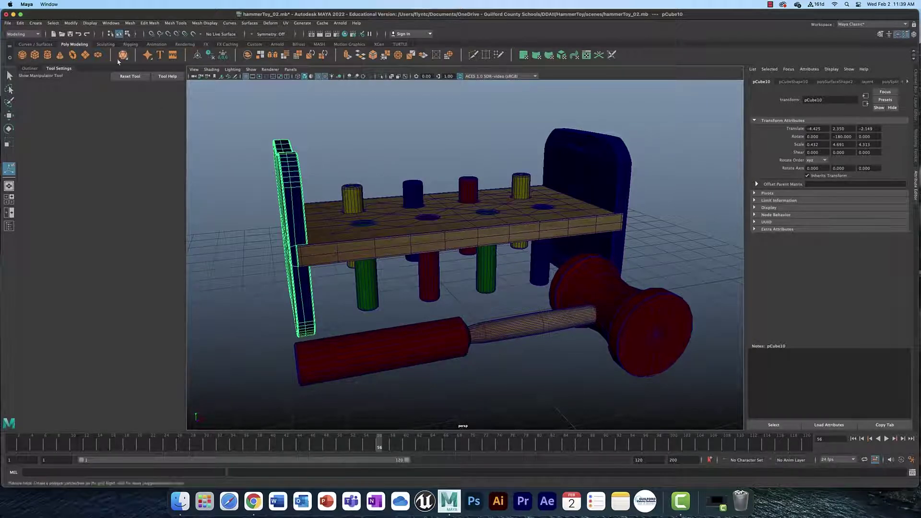
pyautogui.click(69, 23)
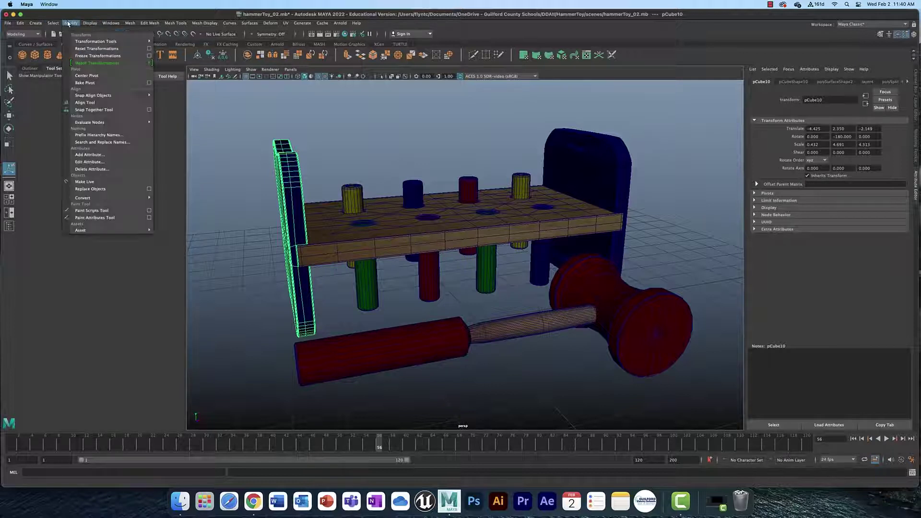
pyautogui.moveTo(131, 23)
pyautogui.click(151, 104)
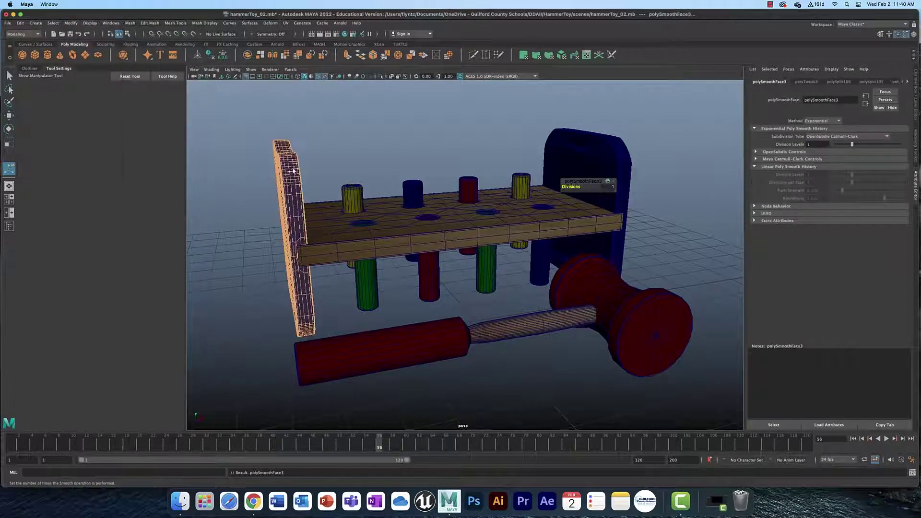
# Apply Smooth to the wooden plank that holds the pegs.
pyautogui.click(444, 236)
pyautogui.click(109, 23)
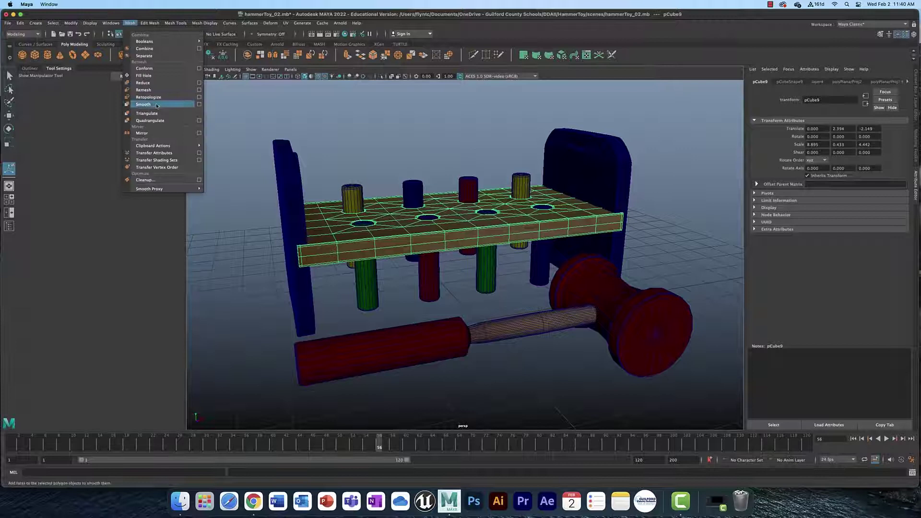
pyautogui.click(139, 104)
# Select all eight colored pegs and smooth them together with one division.
pyautogui.click(356, 198)
pyautogui.keyDown('shift'); pyautogui.click(412, 192); pyautogui.keyUp('shift')
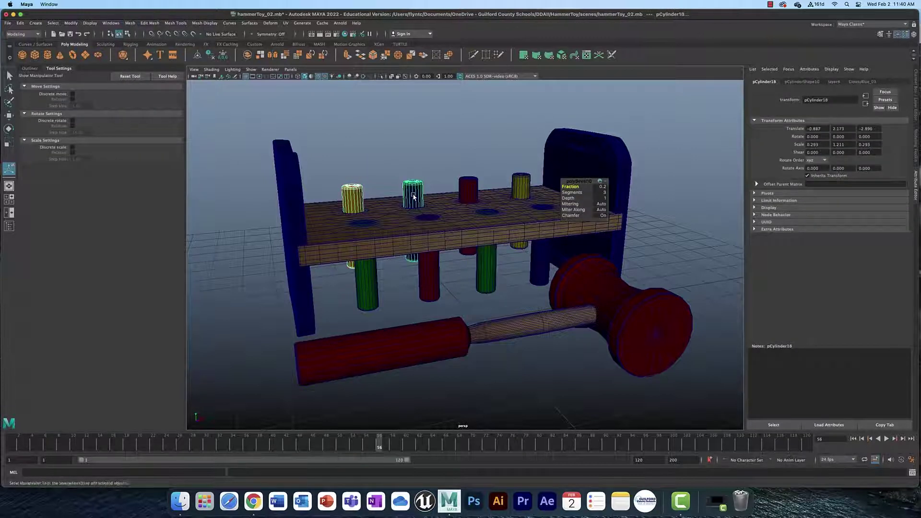
pyautogui.keyDown('shift'); pyautogui.click(468, 190); pyautogui.keyUp('shift')
pyautogui.keyDown('shift'); pyautogui.click(522, 186); pyautogui.keyUp('shift')
pyautogui.keyDown('shift'); pyautogui.click(541, 264); pyautogui.keyUp('shift')
pyautogui.keyDown('shift'); pyautogui.click(495, 257); pyautogui.keyUp('shift')
pyautogui.keyDown('shift'); pyautogui.click(430, 278); pyautogui.keyUp('shift')
pyautogui.keyDown('shift'); pyautogui.click(367, 286); pyautogui.keyUp('shift')
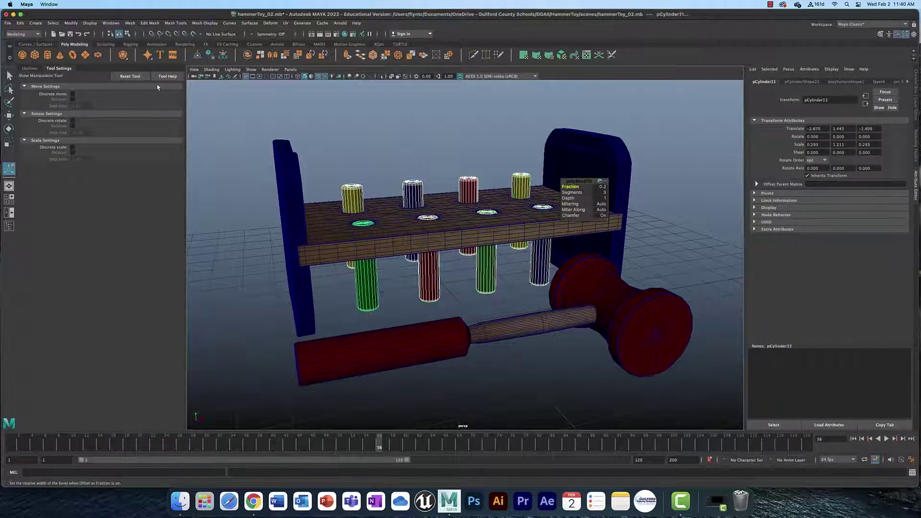
pyautogui.click(129, 23)
pyautogui.click(144, 104)
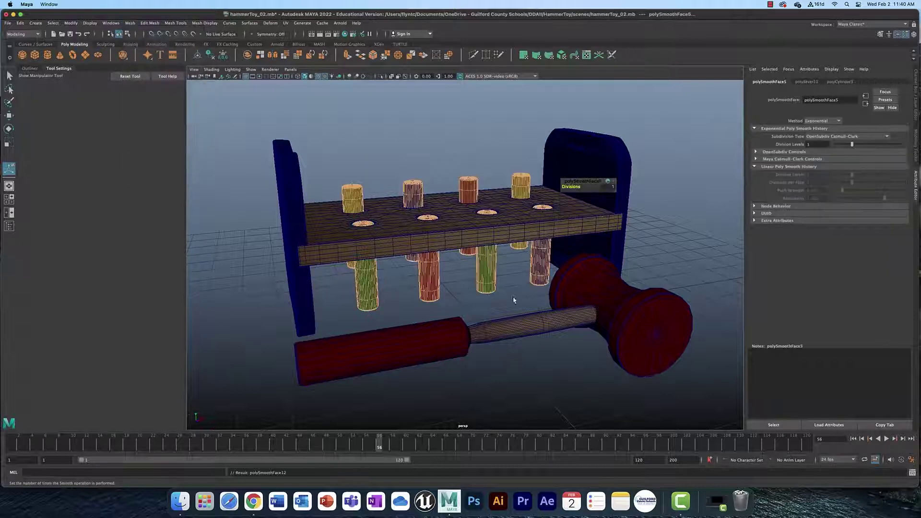
# Smooth the hammer's wooden shaft, red grip and red head together with one division.
pyautogui.click(513, 301)
pyautogui.click(435, 344)
pyautogui.click(523, 332)
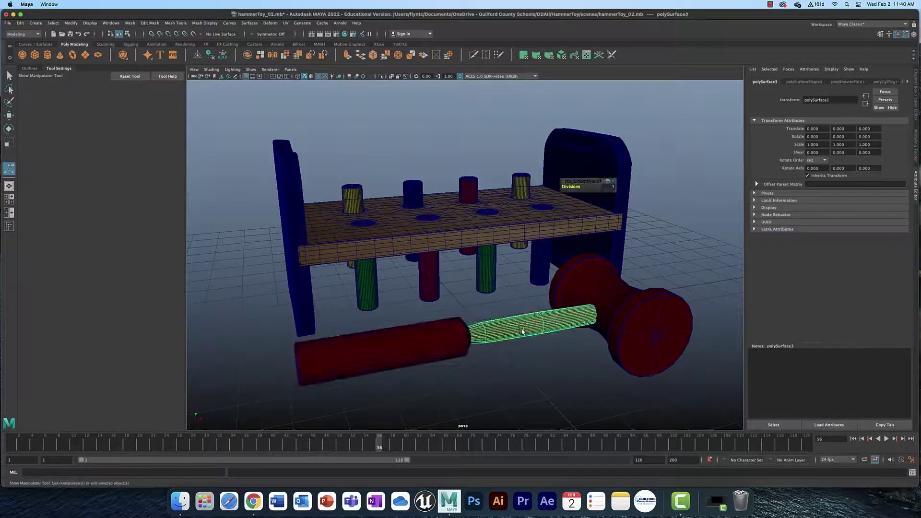
pyautogui.keyDown('shift'); pyautogui.click(442, 342); pyautogui.keyUp('shift')
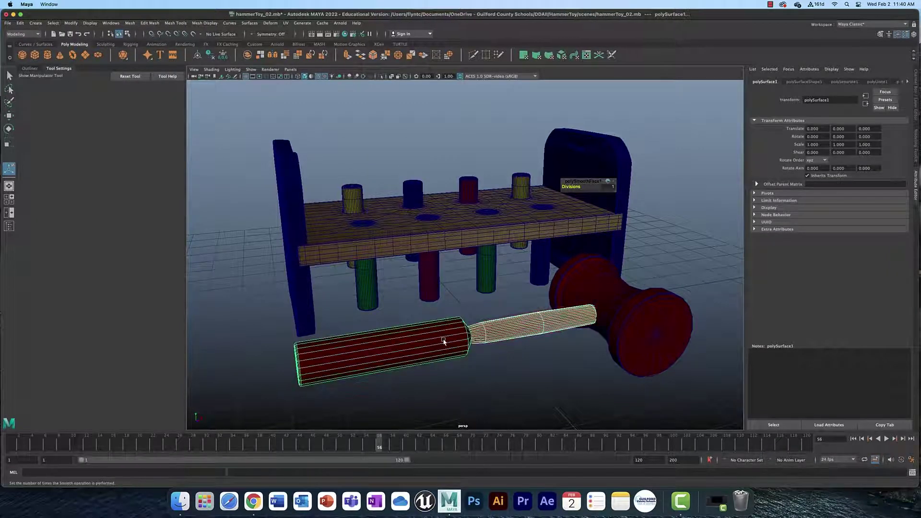
pyautogui.keyDown('shift'); pyautogui.click(589, 297); pyautogui.keyUp('shift')
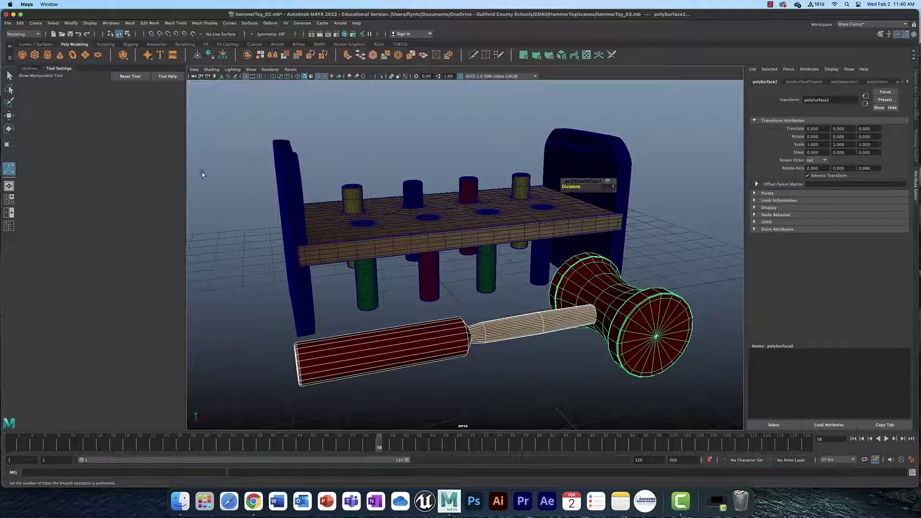
pyautogui.click(131, 24)
pyautogui.click(163, 105)
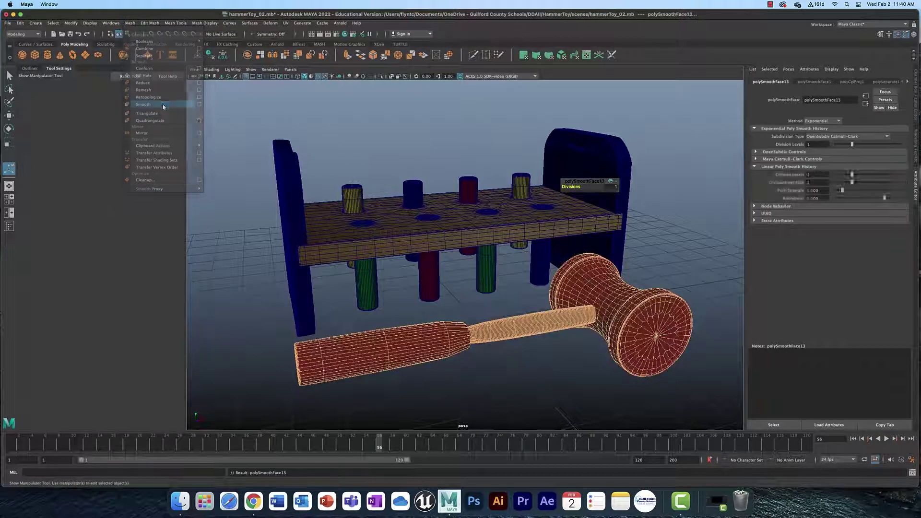
# Examine the smoothed wooden shaft up close, especially where it meets the red grip and the hammer's head.
pyautogui.click(494, 326)
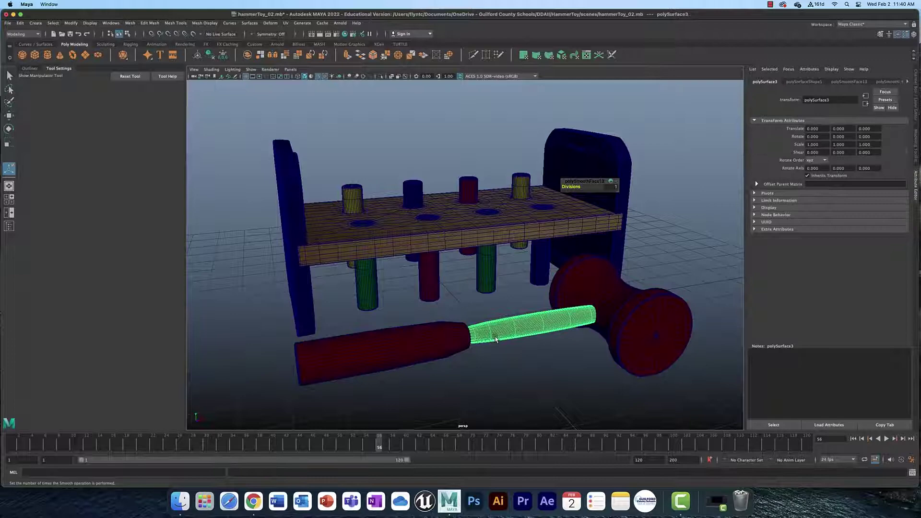
pyautogui.scroll(-3, 496, 337)
pyautogui.scroll(7, 496, 337)
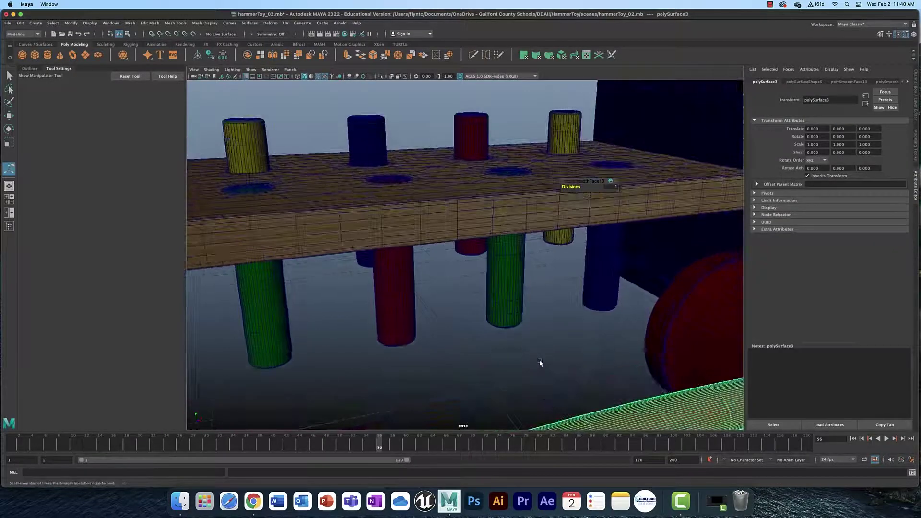
pyautogui.scroll(1, 540, 363)
pyautogui.keyDown('alt'); pyautogui.moveTo(541, 362); pyautogui.dragTo(516, 262, button='middle'); pyautogui.keyUp('alt')
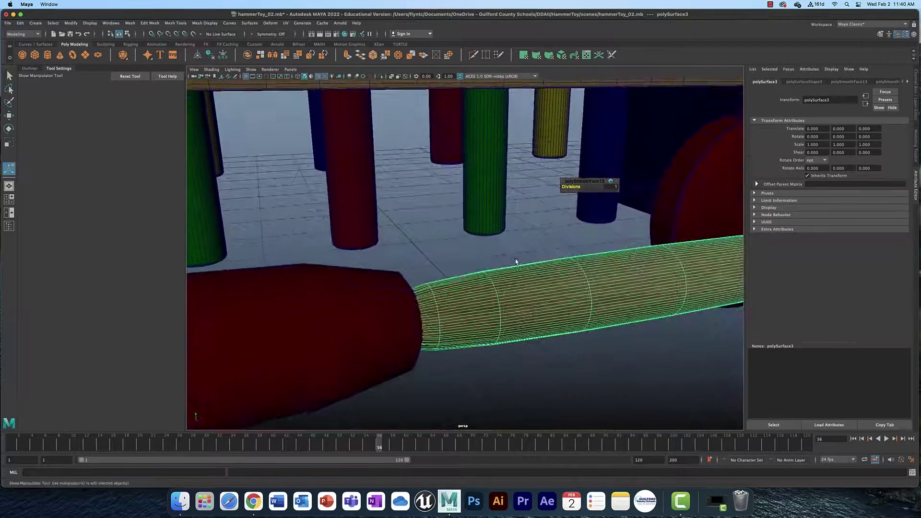
pyautogui.keyDown('alt'); pyautogui.moveTo(512, 274); pyautogui.dragTo(408, 278); pyautogui.keyUp('alt')
pyautogui.moveTo(407, 278)
pyautogui.keyDown('alt'); pyautogui.mouseDown(button='middle')
pyautogui.moveTo(494, 277)
pyautogui.moveTo(408, 280)
pyautogui.mouseUp(button='middle'); pyautogui.keyUp('alt')
pyautogui.scroll(-5, 408, 281)
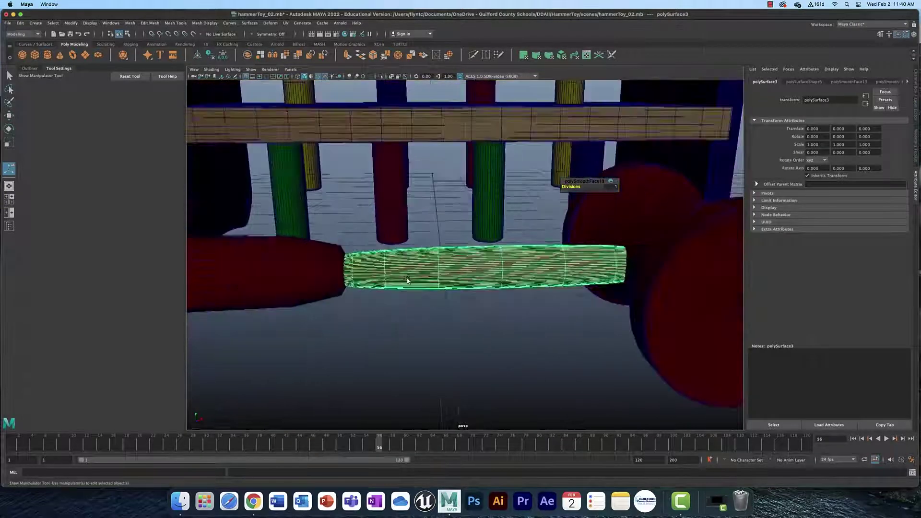
pyautogui.keyDown('alt'); pyautogui.moveTo(346, 272); pyautogui.dragTo(397, 272, button='middle'); pyautogui.keyUp('alt')
# Center the red grip's pivot and move the grip about 1.3 units along X, away from the shaft.
pyautogui.click(397, 272)
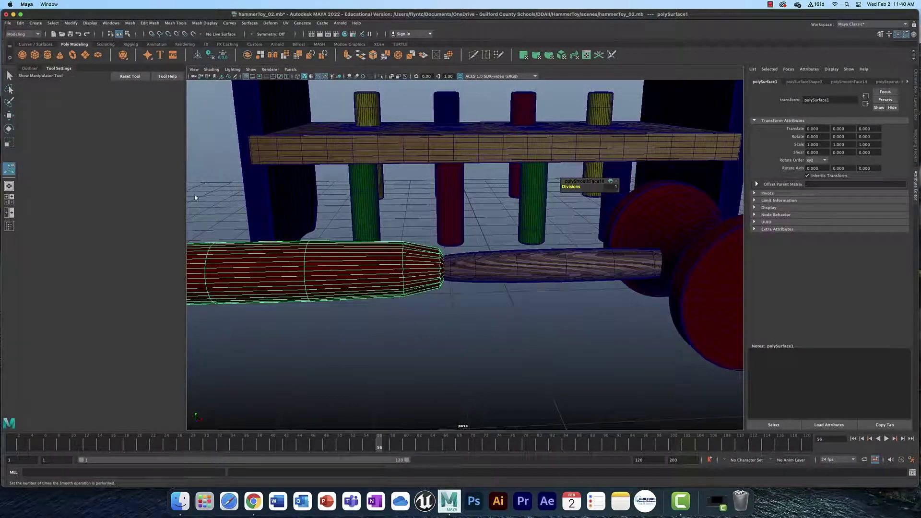
pyautogui.click(9, 116)
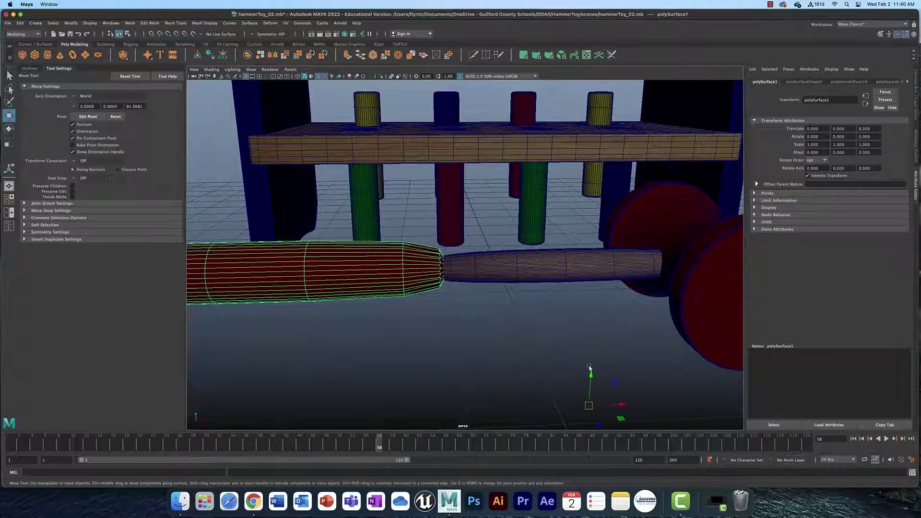
pyautogui.scroll(-5, 573, 351)
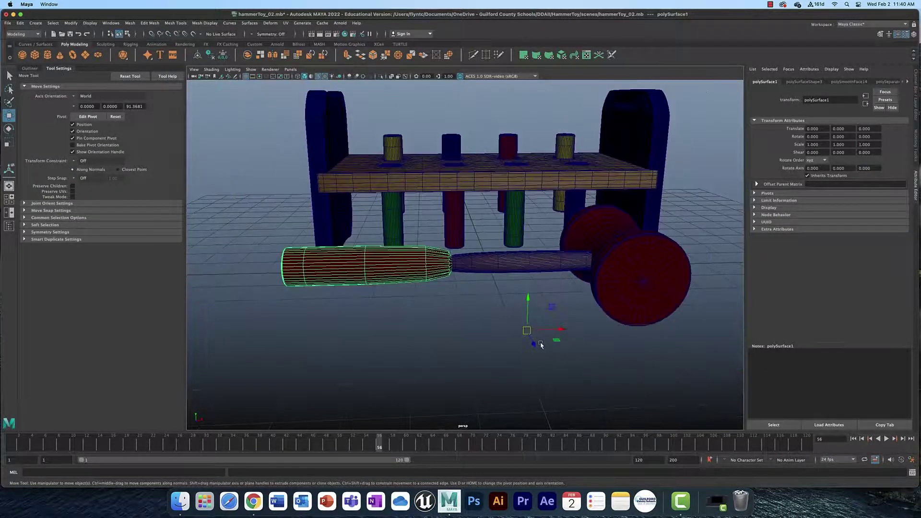
pyautogui.keyDown('alt'); pyautogui.moveTo(541, 345); pyautogui.dragTo(603, 376); pyautogui.keyUp('alt')
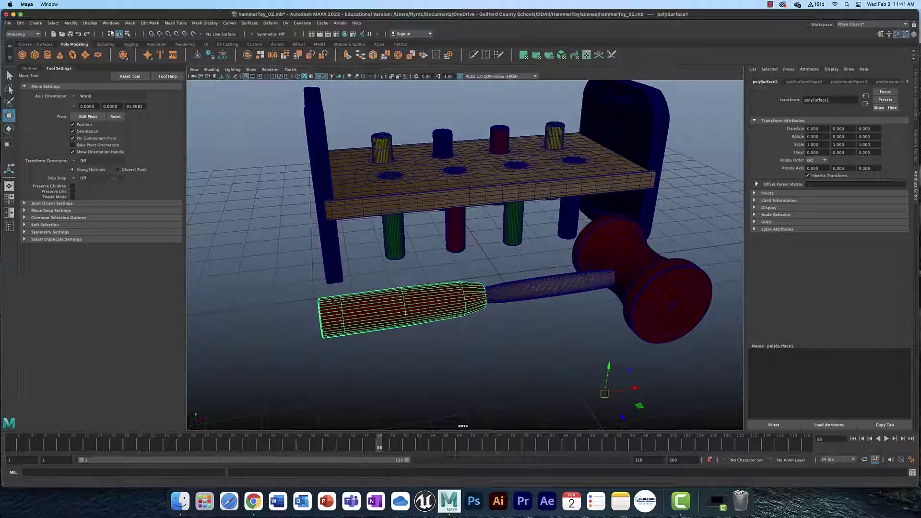
pyautogui.click(73, 24)
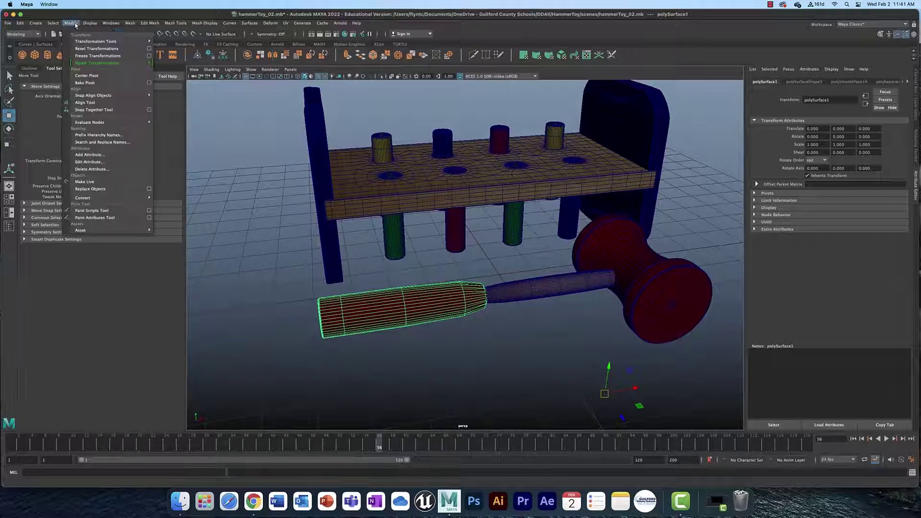
pyautogui.click(87, 76)
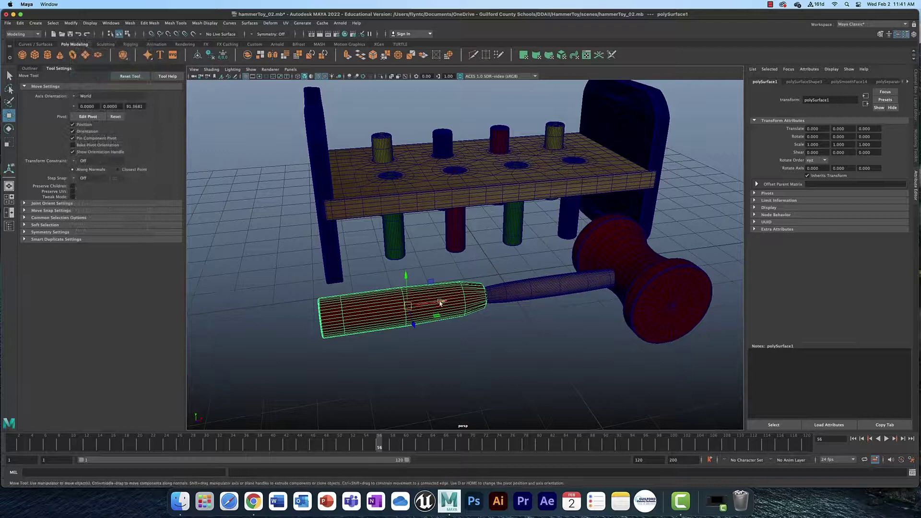
pyautogui.moveTo(443, 301); pyautogui.dragTo(402, 303)
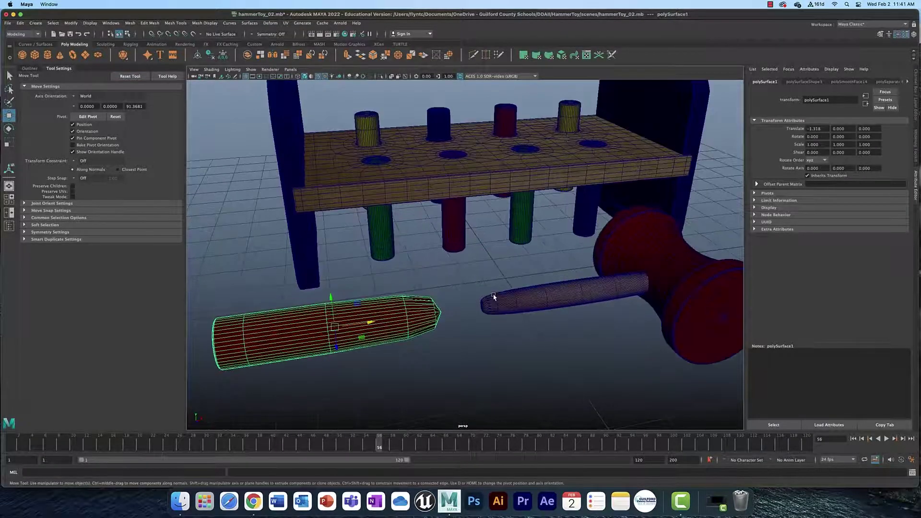
# Move the wooden shaft about 0.8 units along X out of the hammer's head and examine its rounded ends.
pyautogui.click(556, 294)
pyautogui.moveTo(631, 397); pyautogui.dragTo(570, 389)
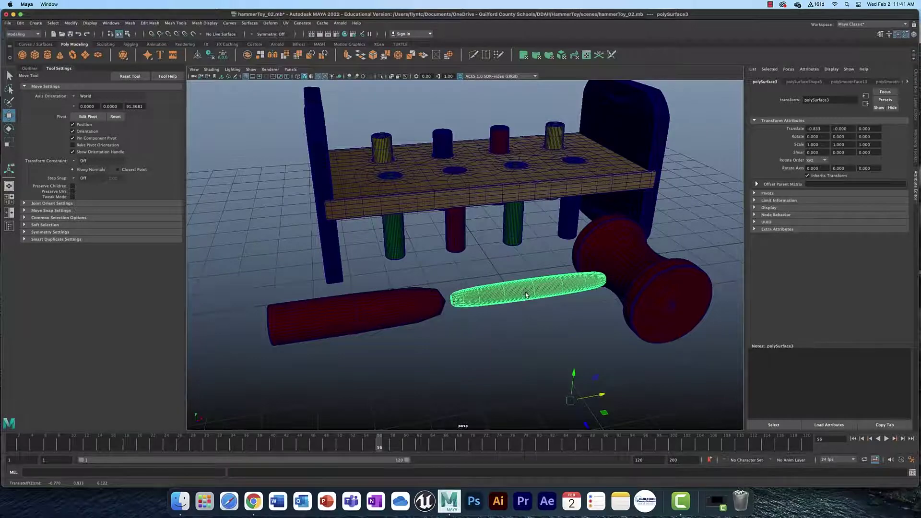
pyautogui.scroll(-3, 525, 294)
pyautogui.scroll(8, 517, 304)
pyautogui.keyDown('alt'); pyautogui.moveTo(520, 320); pyautogui.dragTo(462, 259); pyautogui.keyUp('alt')
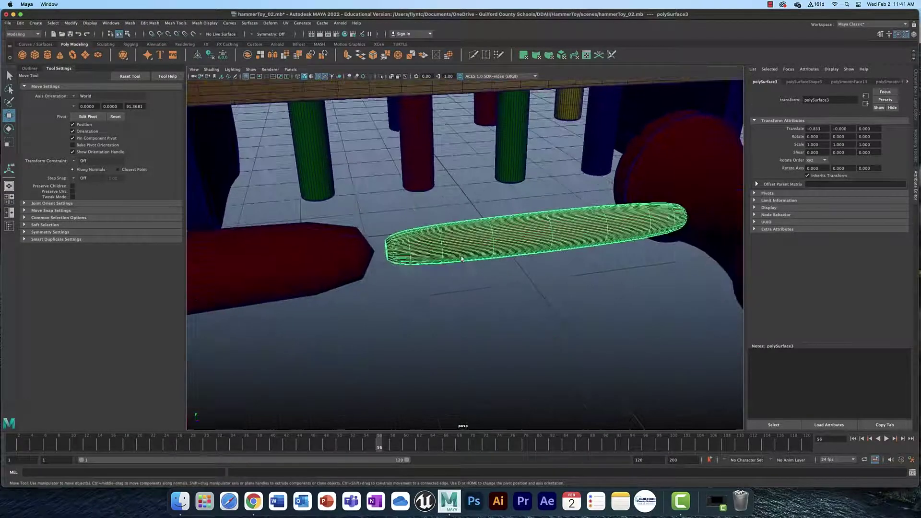
pyautogui.scroll(5, 426, 238)
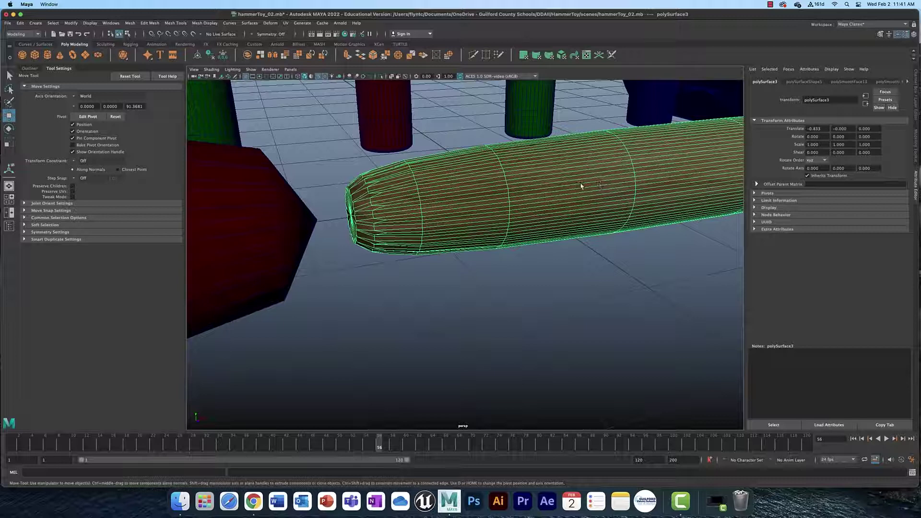
# Undo the moves of the grip and shaft, the pivot centering and the Smooth operations on the toy's parts.
pyautogui.press('z')
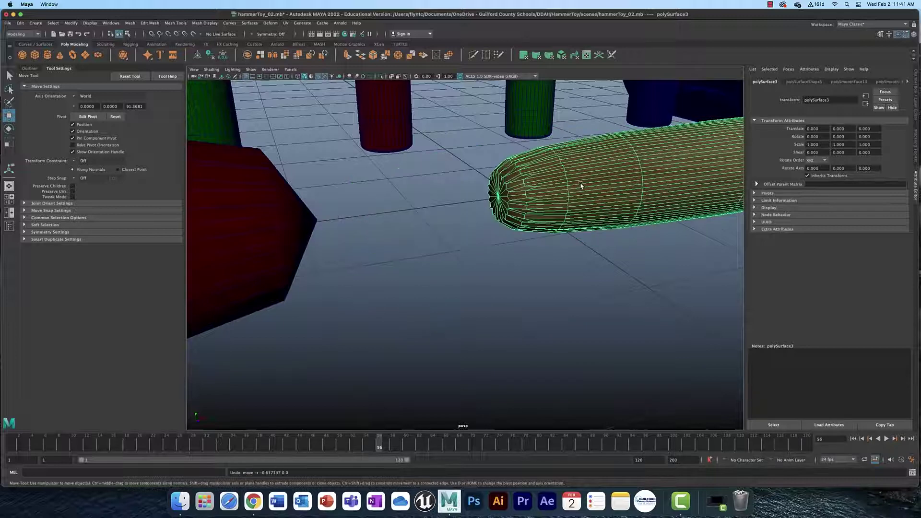
pyautogui.press('z')
pyautogui.press('z')
pyautogui.press('z')
pyautogui.press('z')
pyautogui.press('z')
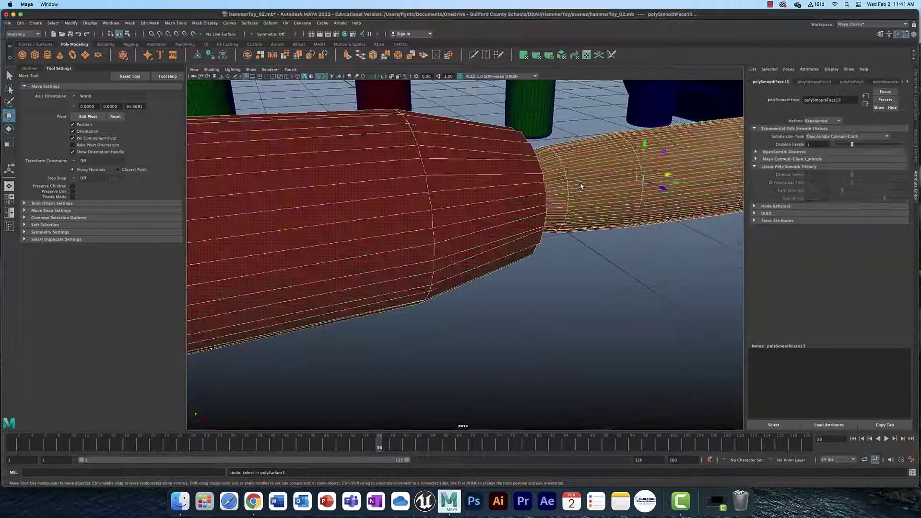
pyautogui.press('z')
pyautogui.press('z')
pyautogui.press('z')
pyautogui.press('z')
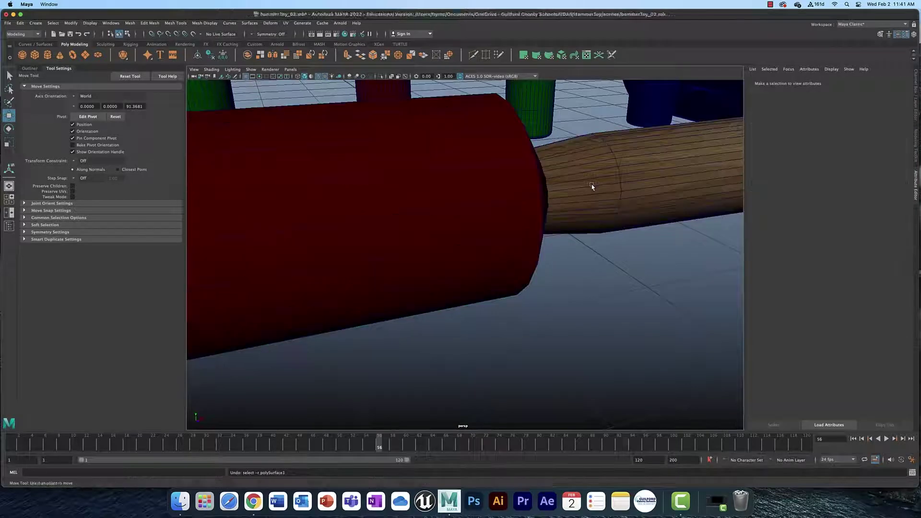
pyautogui.press('z')
pyautogui.press('z')
pyautogui.press('z')
pyautogui.press('z')
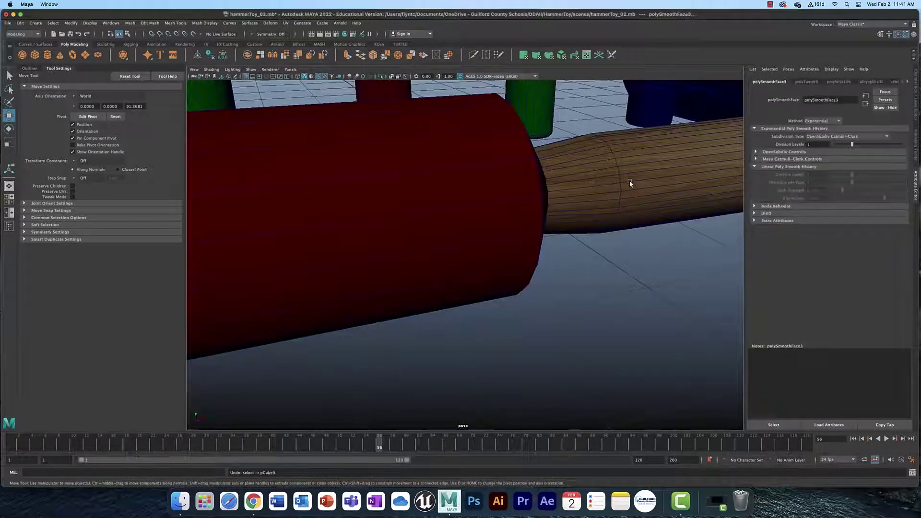
# Center the red grip's pivot and move the grip about 0.6 units along negative X, away from the wooden shaft.
pyautogui.press('f')
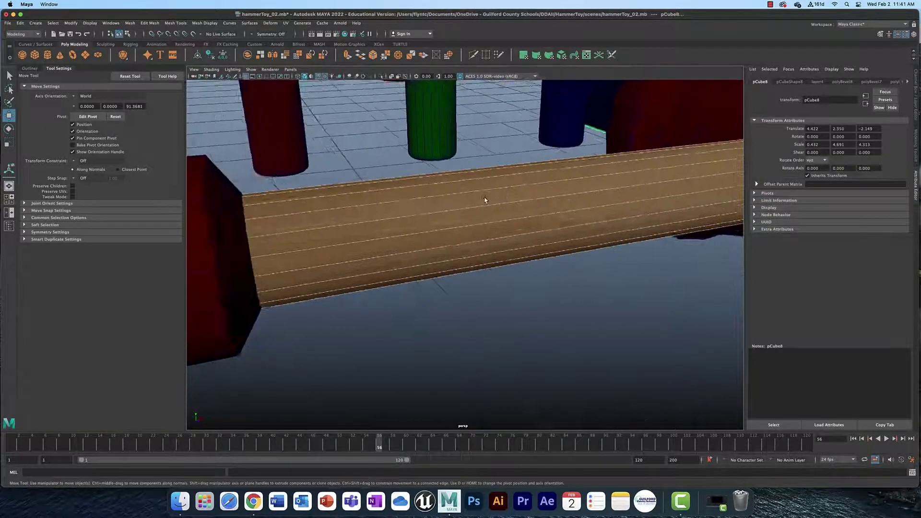
pyautogui.click(338, 226)
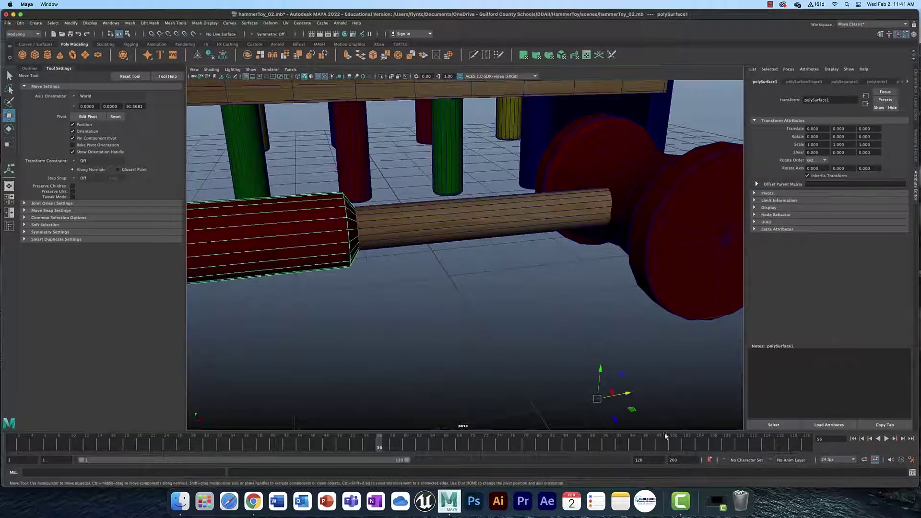
pyautogui.click(68, 23)
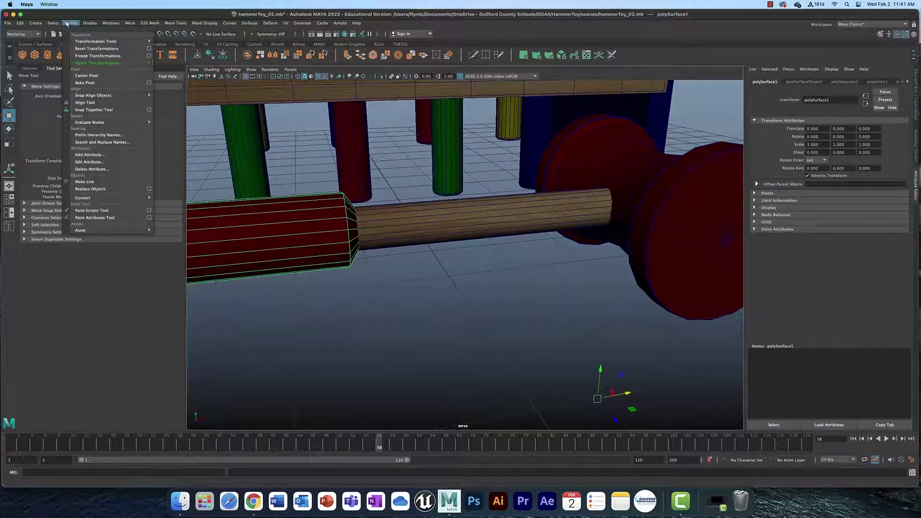
pyautogui.click(104, 75)
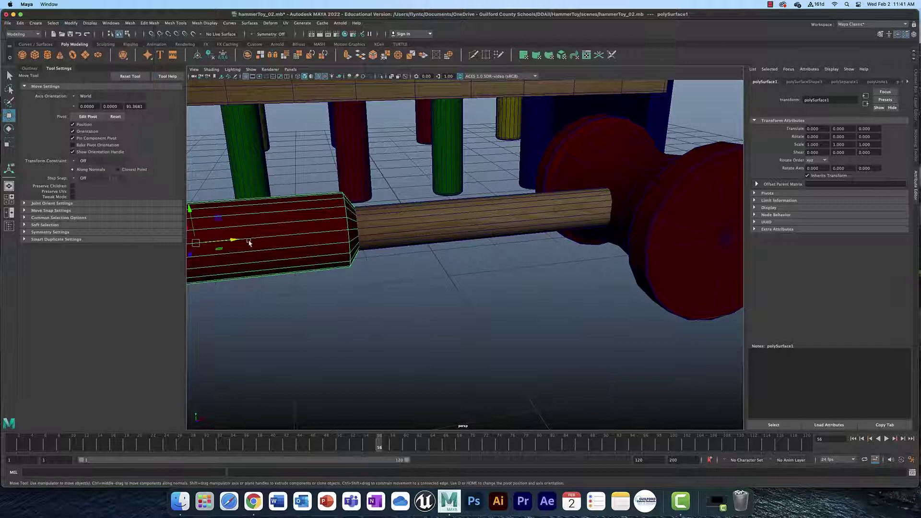
pyautogui.moveTo(228, 239); pyautogui.dragTo(181, 248)
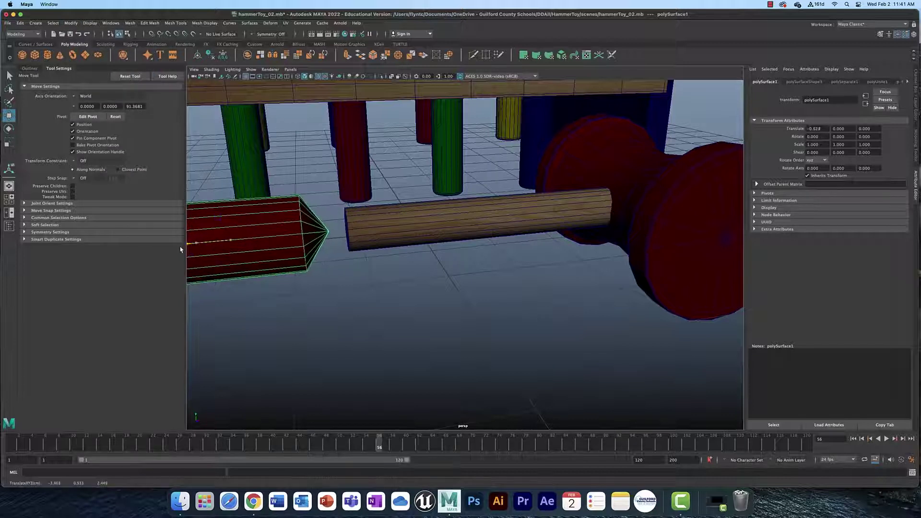
# Move the wooden shaft to about -1.17 and the red grip to about -2.09 in X, so that both parts stand clear.
pyautogui.click(423, 226)
pyautogui.moveTo(628, 395); pyautogui.dragTo(588, 399)
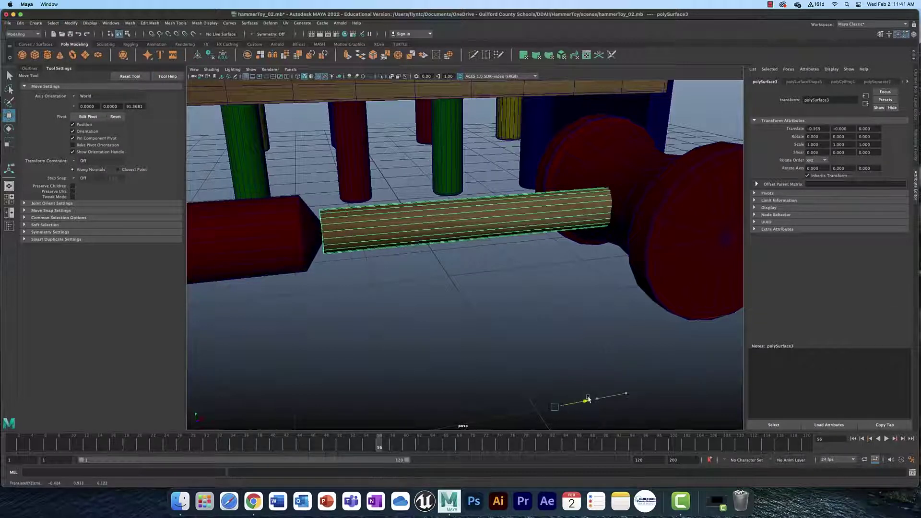
pyautogui.click(267, 235)
pyautogui.keyDown('alt'); pyautogui.moveTo(310, 246); pyautogui.dragTo(391, 234, button='middle'); pyautogui.keyUp('alt')
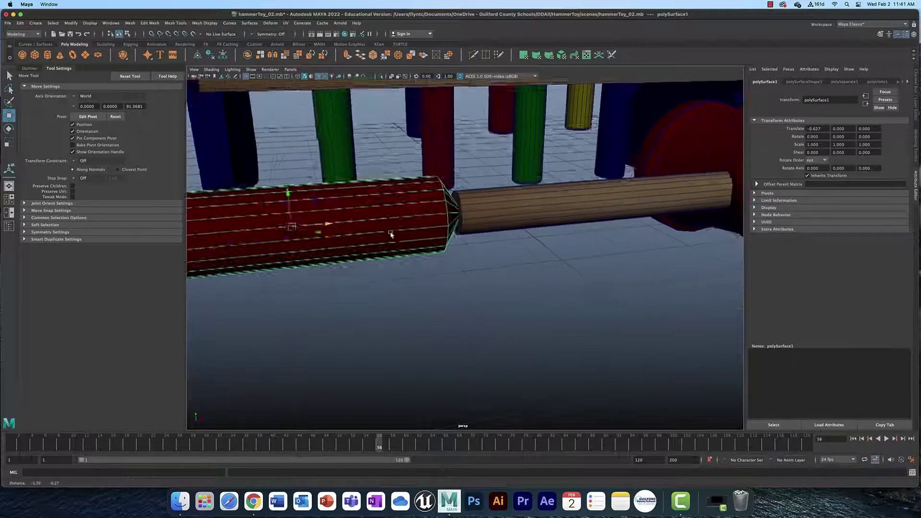
pyautogui.keyDown('alt'); pyautogui.moveTo(391, 234); pyautogui.dragTo(226, 230); pyautogui.keyUp('alt')
pyautogui.click(584, 211)
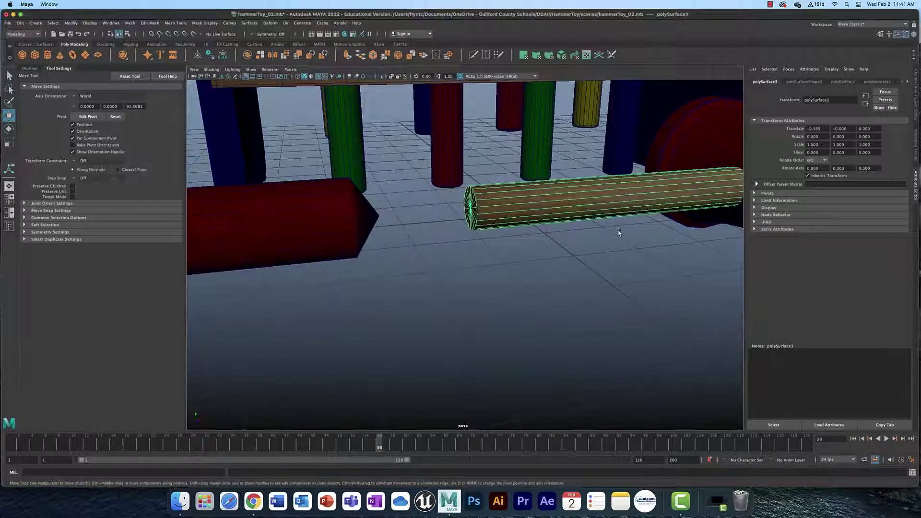
pyautogui.keyDown('alt'); pyautogui.moveTo(618, 233); pyautogui.dragTo(512, 254, button='middle'); pyautogui.keyUp('alt')
pyautogui.moveTo(537, 422); pyautogui.dragTo(411, 397)
# Select only the cap faces on the wooden shaft's grip-side end and delete them.
pyautogui.keyDown('alt'); pyautogui.moveTo(366, 239); pyautogui.dragTo(402, 238); pyautogui.keyUp('alt')
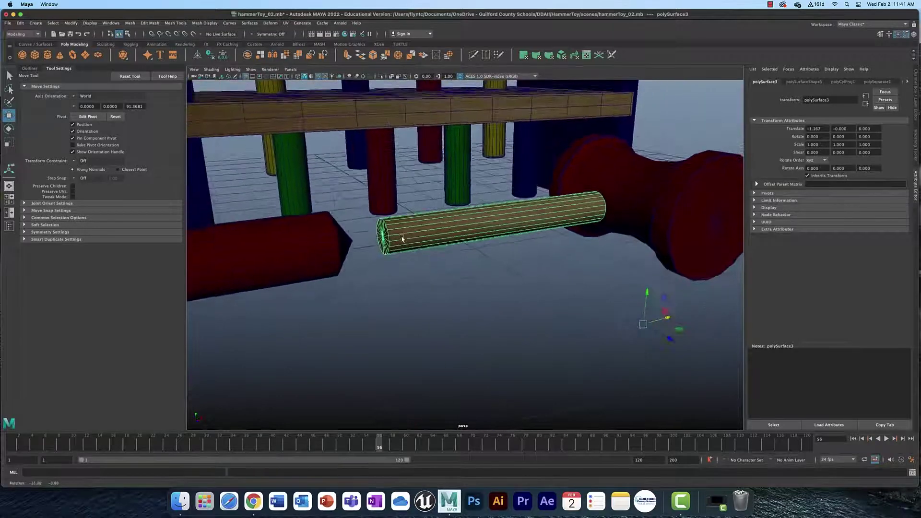
pyautogui.scroll(6, 400, 240)
pyautogui.keyDown('alt'); pyautogui.moveTo(343, 221); pyautogui.dragTo(406, 219, button='middle'); pyautogui.keyUp('alt')
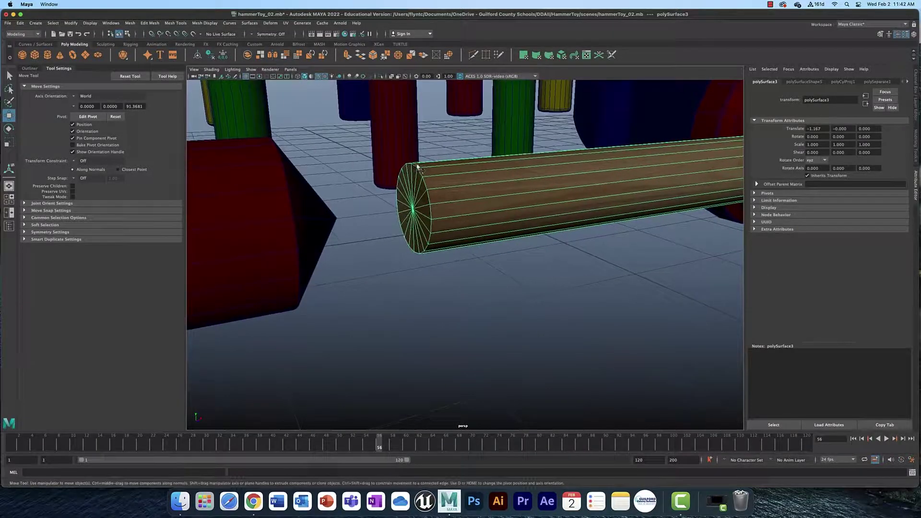
pyautogui.keyDown('alt'); pyautogui.moveTo(434, 209); pyautogui.dragTo(439, 220); pyautogui.keyUp('alt')
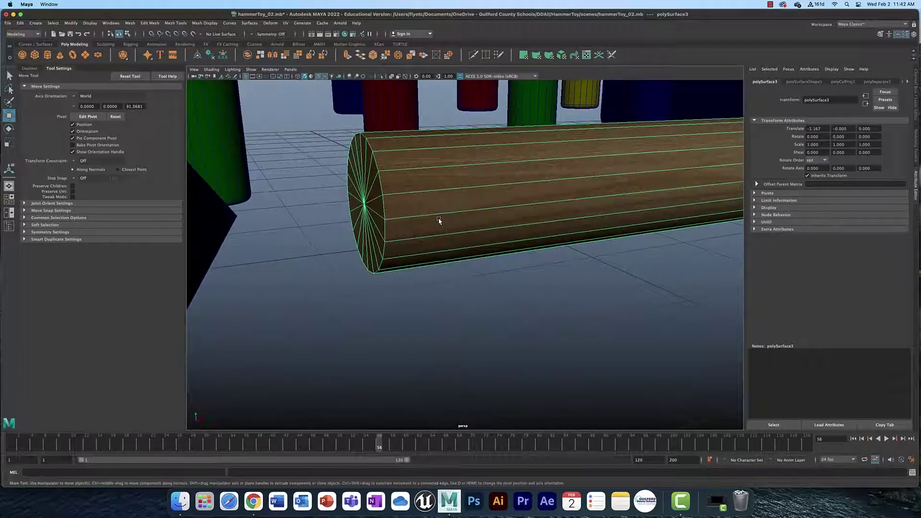
pyautogui.rightClick(435, 183)
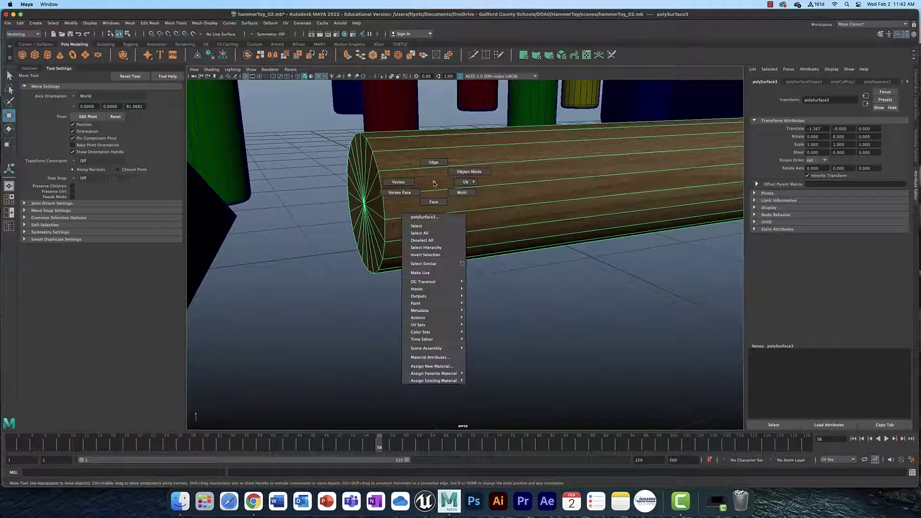
pyautogui.click(434, 201)
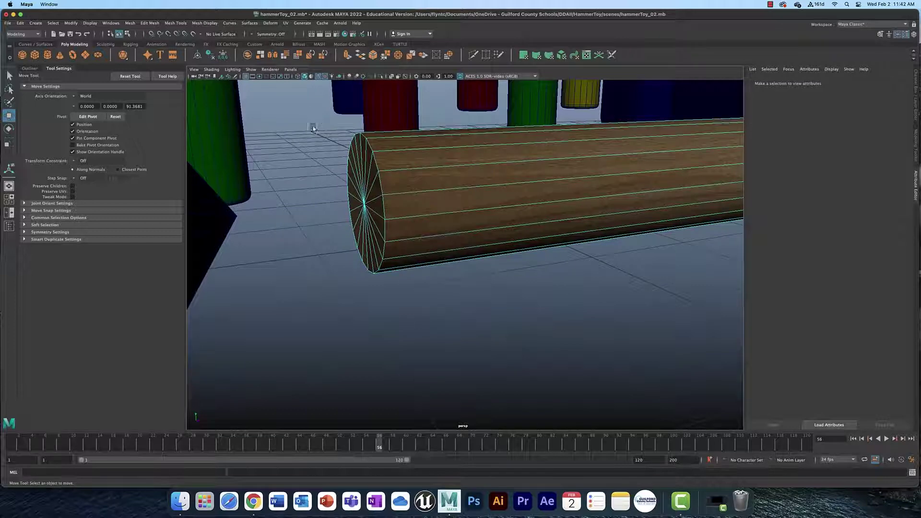
pyautogui.moveTo(313, 128); pyautogui.dragTo(398, 312)
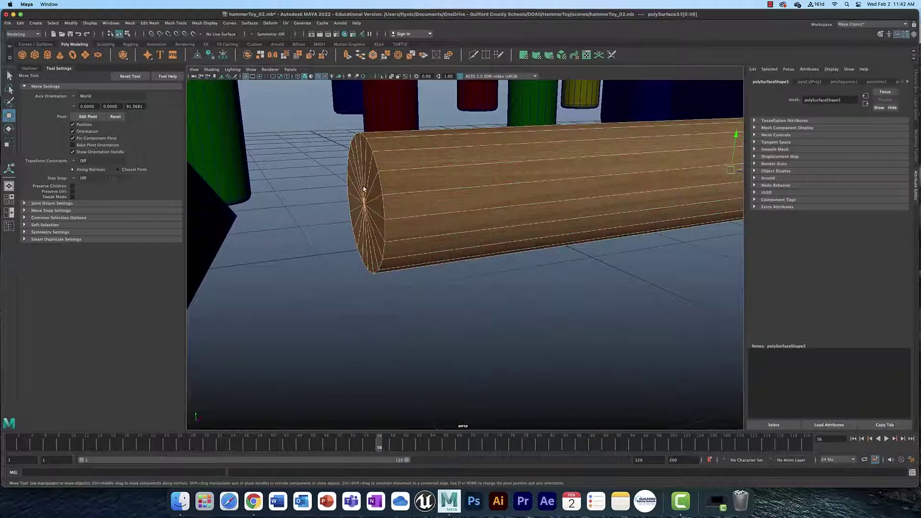
pyautogui.keyDown('alt'); pyautogui.moveTo(394, 214); pyautogui.dragTo(408, 216); pyautogui.keyUp('alt')
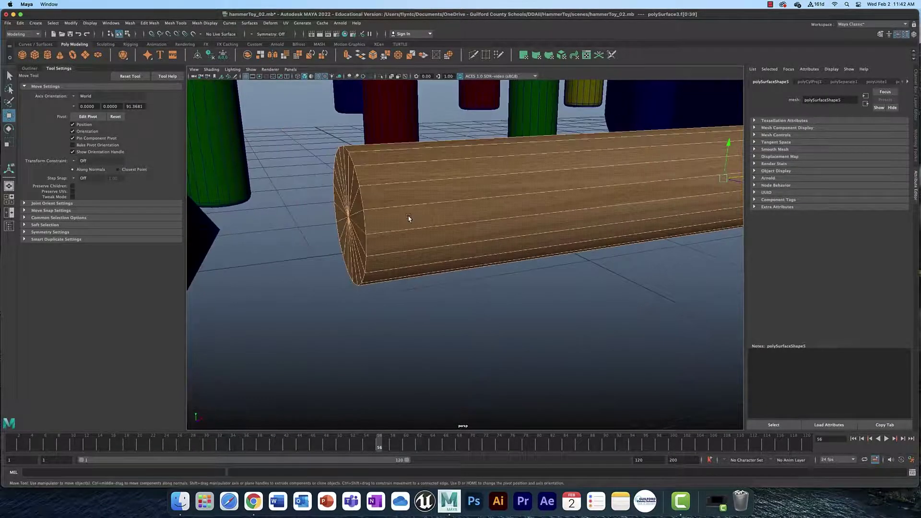
pyautogui.moveTo(287, 130); pyautogui.dragTo(394, 331)
pyautogui.moveTo(408, 124); pyautogui.dragTo(453, 343)
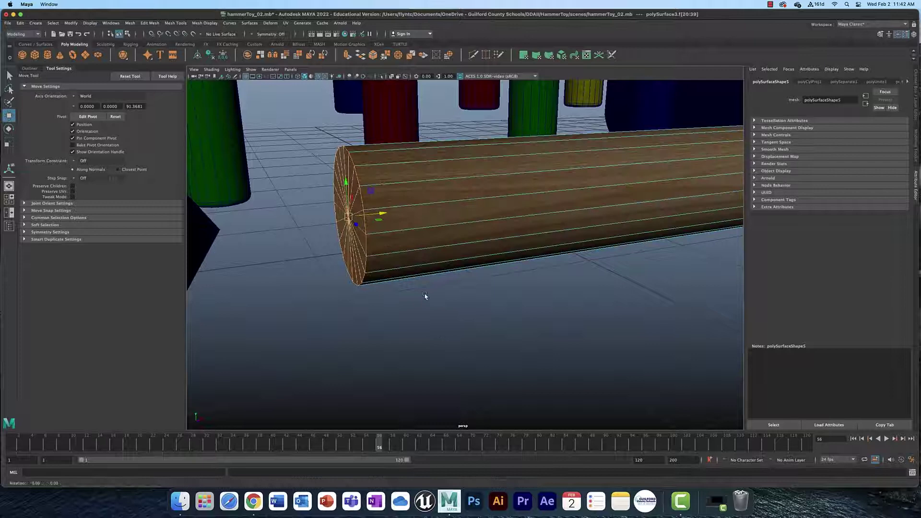
pyautogui.press('f')
pyautogui.press('Delete')
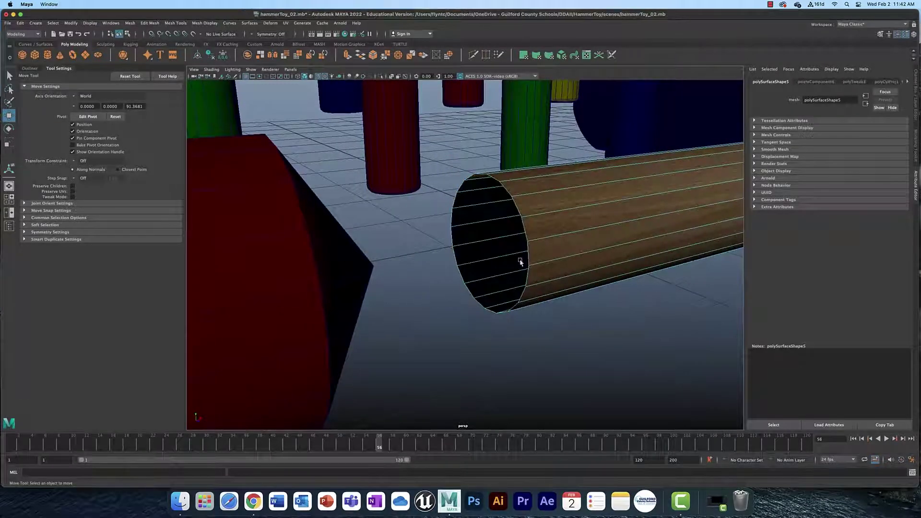
# Delete the cap faces on the wooden shaft's end facing the hammer's head.
pyautogui.keyDown('alt'); pyautogui.moveTo(520, 261); pyautogui.dragTo(362, 209); pyautogui.keyUp('alt')
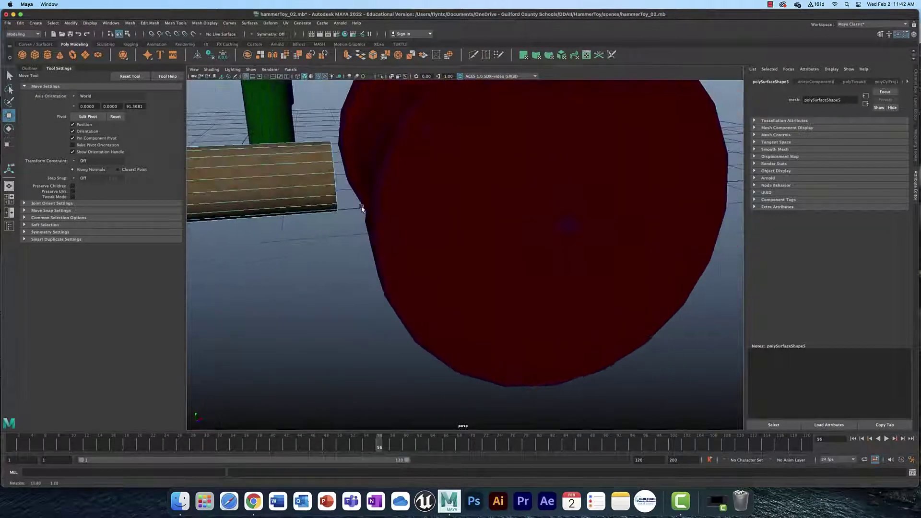
pyautogui.moveTo(300, 124); pyautogui.dragTo(327, 222)
pyautogui.keyDown('ctrl'); pyautogui.moveTo(267, 124); pyautogui.dragTo(337, 231); pyautogui.keyUp('ctrl')
pyautogui.press('Delete')
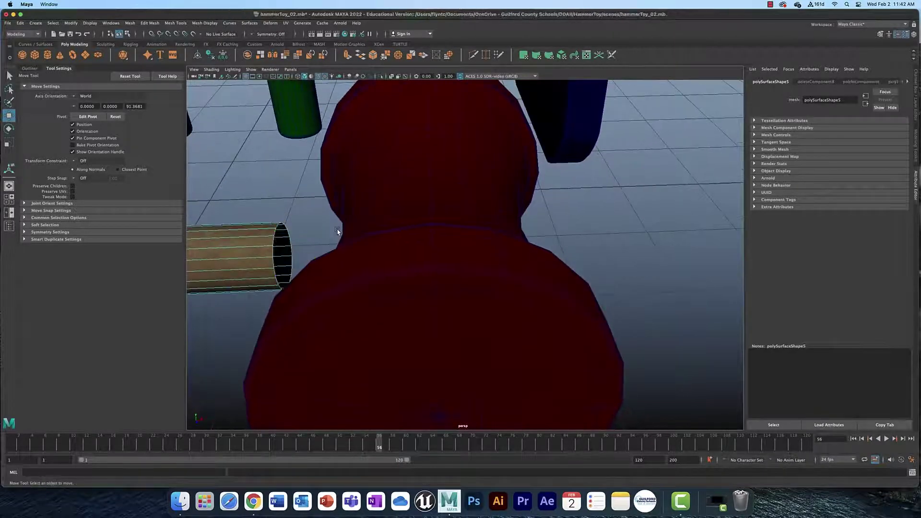
# Return the open-ended wooden shaft to object mode and apply Smooth with one division level.
pyautogui.keyDown('alt'); pyautogui.moveTo(288, 214); pyautogui.dragTo(573, 182); pyautogui.keyUp('alt')
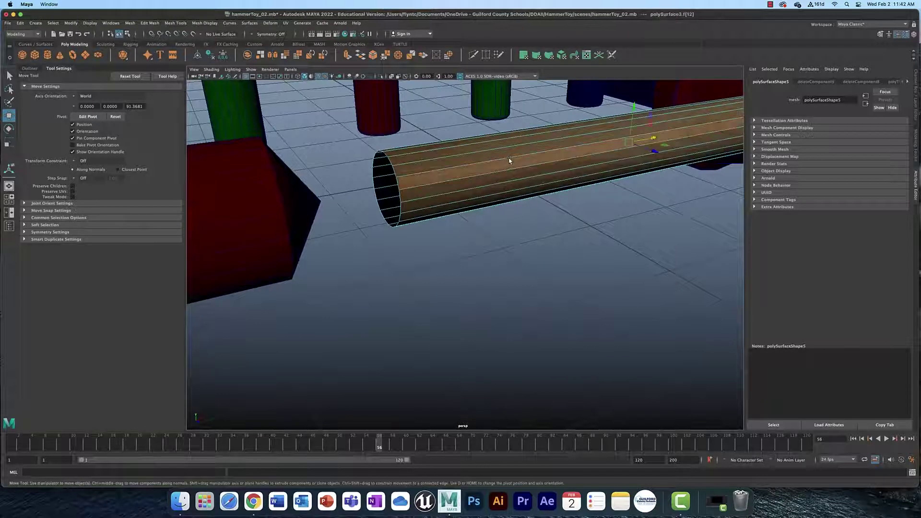
pyautogui.moveTo(508, 158); pyautogui.dragTo(500, 148, button='right')
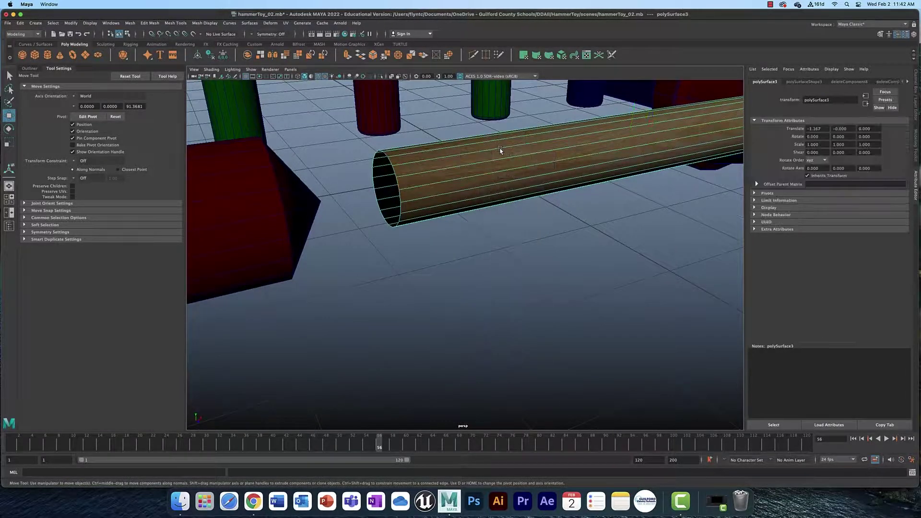
pyautogui.click(71, 23)
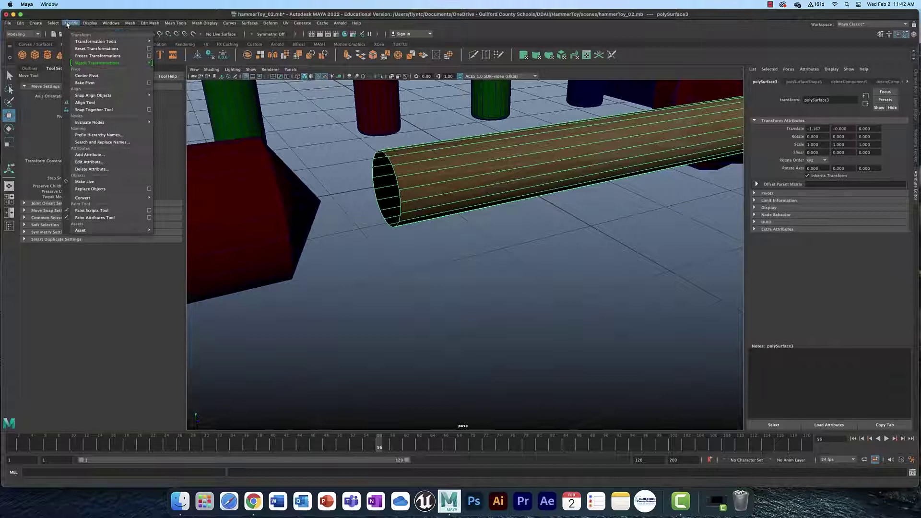
pyautogui.moveTo(130, 24)
pyautogui.click(154, 103)
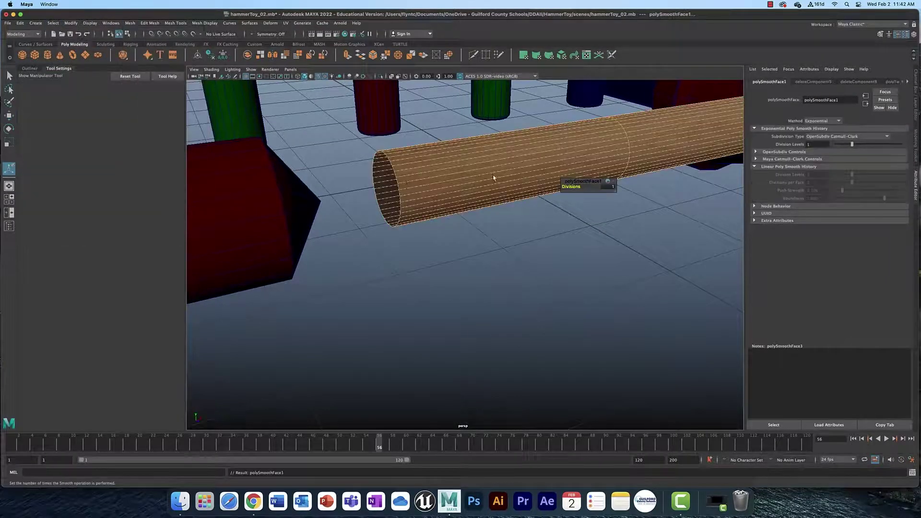
pyautogui.keyDown('alt'); pyautogui.moveTo(493, 178); pyautogui.dragTo(417, 190, button='middle'); pyautogui.keyUp('alt')
pyautogui.scroll(-5, 417, 190)
pyautogui.keyDown('alt'); pyautogui.moveTo(418, 190); pyautogui.dragTo(392, 195); pyautogui.keyUp('alt')
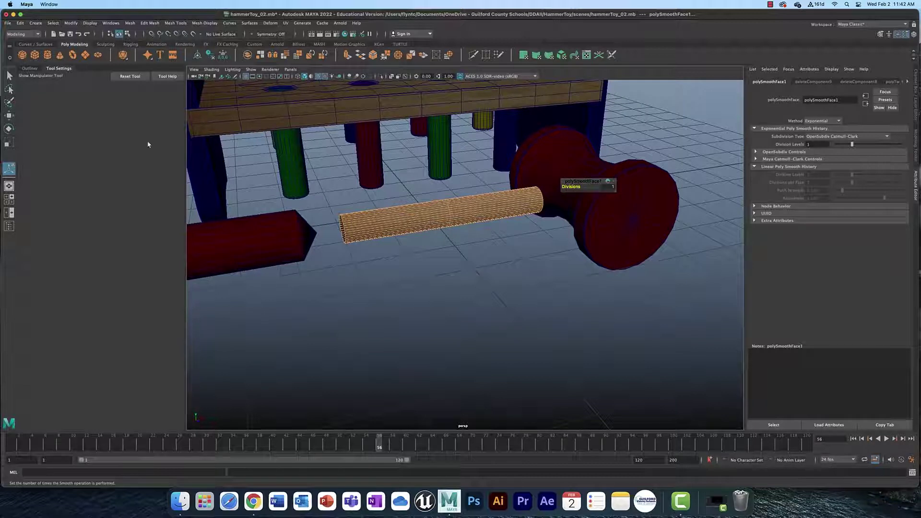
pyautogui.press('w')
pyautogui.moveTo(472, 211); pyautogui.dragTo(485, 234)
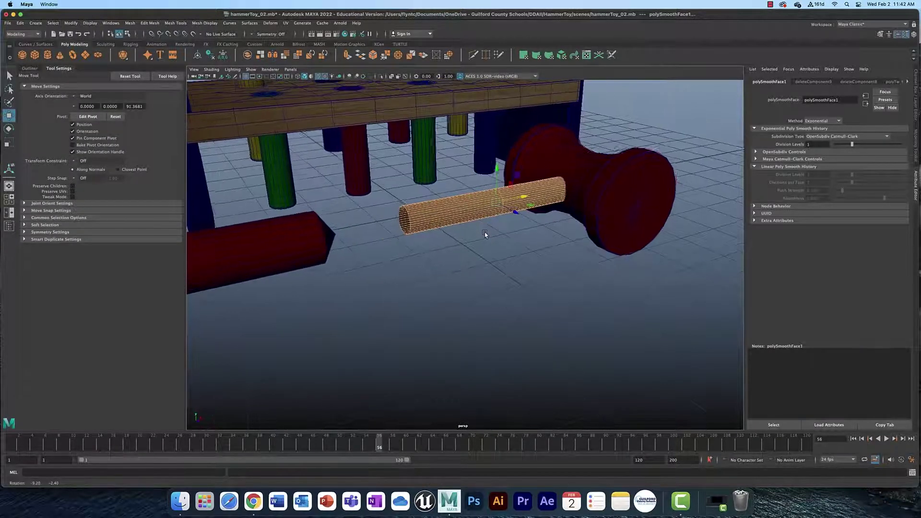
# Select the red grip and preview it smoothed together with its original cage, focusing on the pointed end.
pyautogui.click(316, 243)
pyautogui.moveTo(397, 251)
pyautogui.keyDown('alt'); pyautogui.mouseDown()
pyautogui.moveTo(479, 255)
pyautogui.moveTo(399, 259)
pyautogui.mouseUp(); pyautogui.keyUp('alt')
pyautogui.keyDown('alt'); pyautogui.moveTo(398, 259); pyautogui.dragTo(463, 258, button='middle'); pyautogui.keyUp('alt')
pyautogui.scroll(-5, 457, 255)
pyautogui.scroll(5, 458, 255)
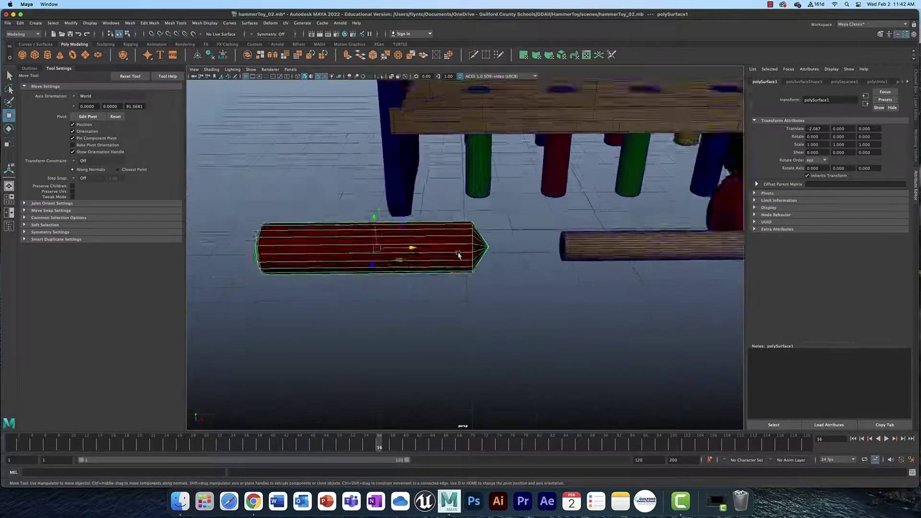
pyautogui.scroll(4, 459, 255)
pyautogui.moveTo(468, 255)
pyautogui.keyDown('alt'); pyautogui.mouseDown()
pyautogui.moveTo(510, 258)
pyautogui.moveTo(477, 251)
pyautogui.mouseUp(); pyautogui.keyUp('alt')
pyautogui.keyDown('alt'); pyautogui.moveTo(476, 251); pyautogui.dragTo(527, 263, button='middle'); pyautogui.keyUp('alt')
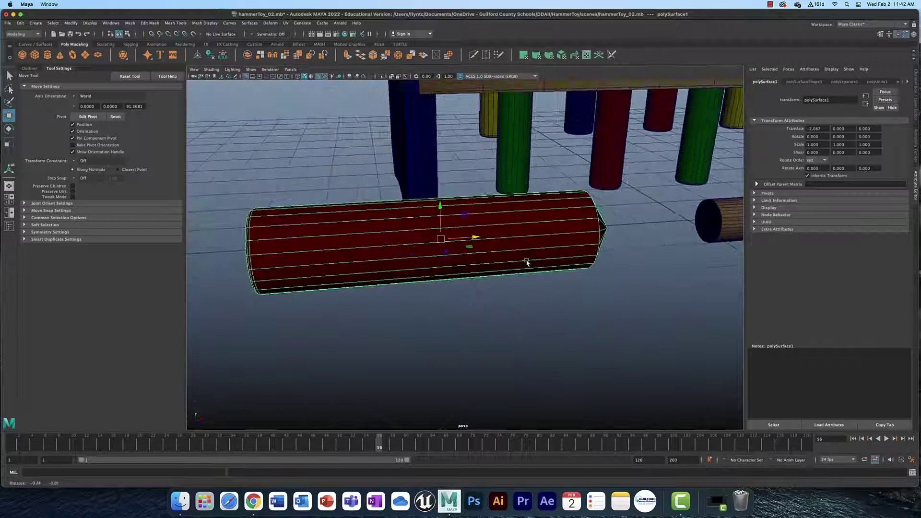
pyautogui.keyDown('alt'); pyautogui.moveTo(527, 263); pyautogui.dragTo(497, 258); pyautogui.keyUp('alt')
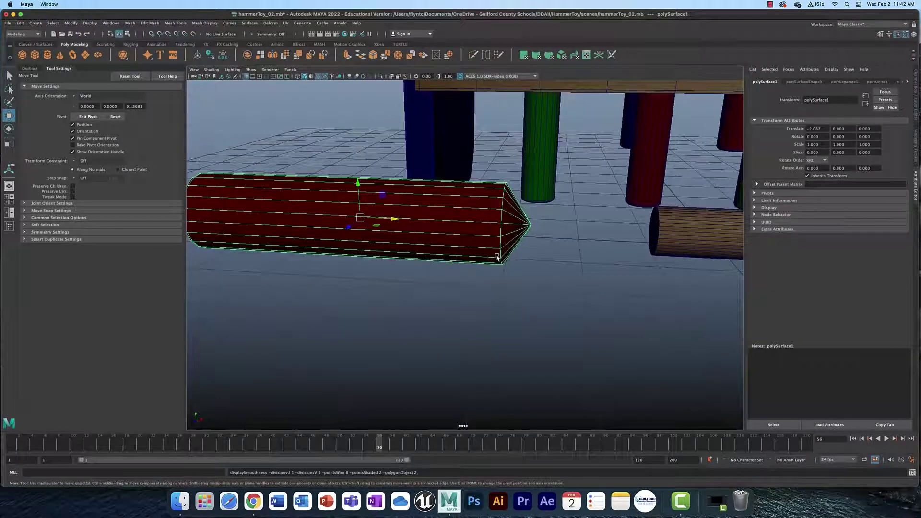
pyautogui.press('2')
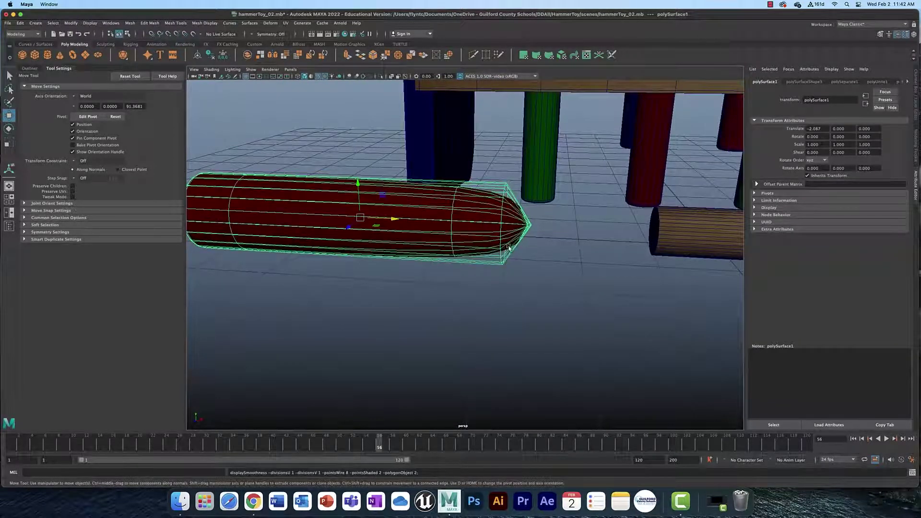
pyautogui.keyDown('alt'); pyautogui.moveTo(509, 237); pyautogui.dragTo(513, 237); pyautogui.keyUp('alt')
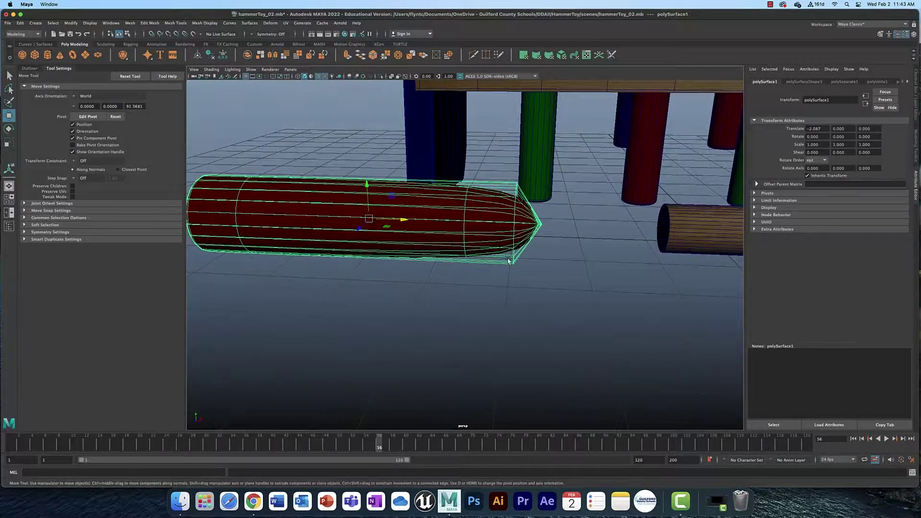
# Insert an edge loop around the red grip with Multi-Cut, just behind the rim of its pointed end.
pyautogui.click(473, 54)
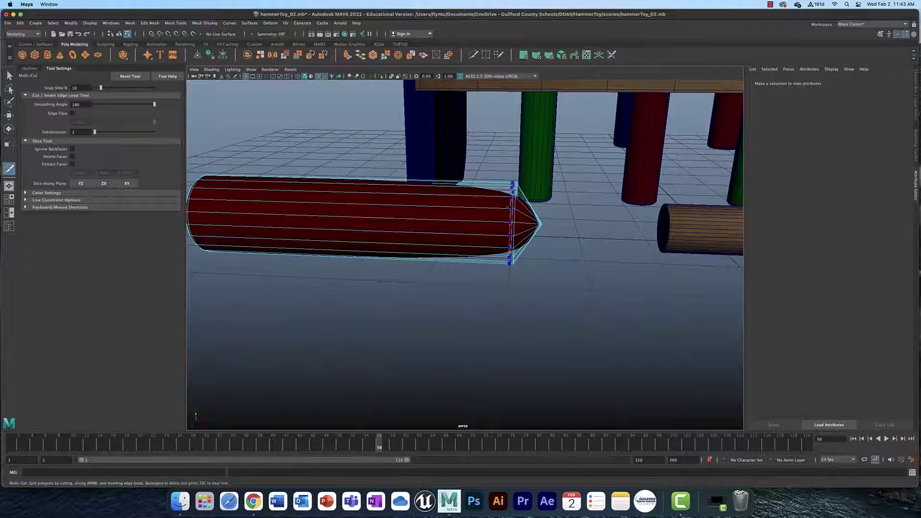
pyautogui.keyDown('ctrl'); pyautogui.click(512, 185); pyautogui.keyUp('ctrl')
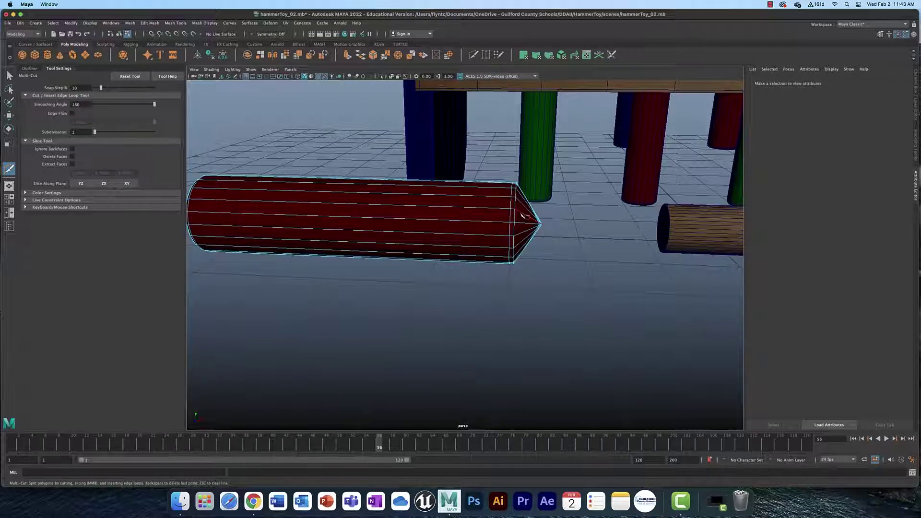
pyautogui.scroll(5, 523, 215)
pyautogui.keyDown('alt'); pyautogui.moveTo(592, 198); pyautogui.dragTo(540, 190); pyautogui.keyUp('alt')
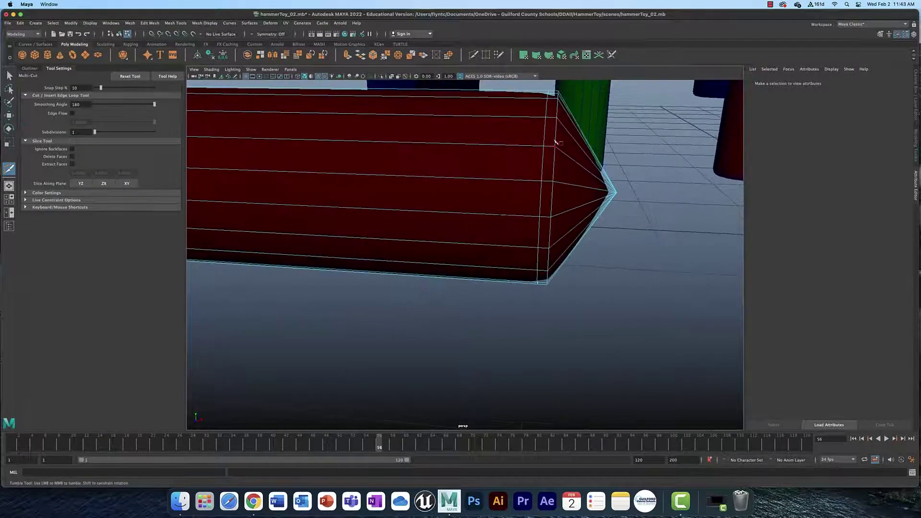
pyautogui.keyDown('alt'); pyautogui.moveTo(608, 191); pyautogui.dragTo(609, 209); pyautogui.keyUp('alt')
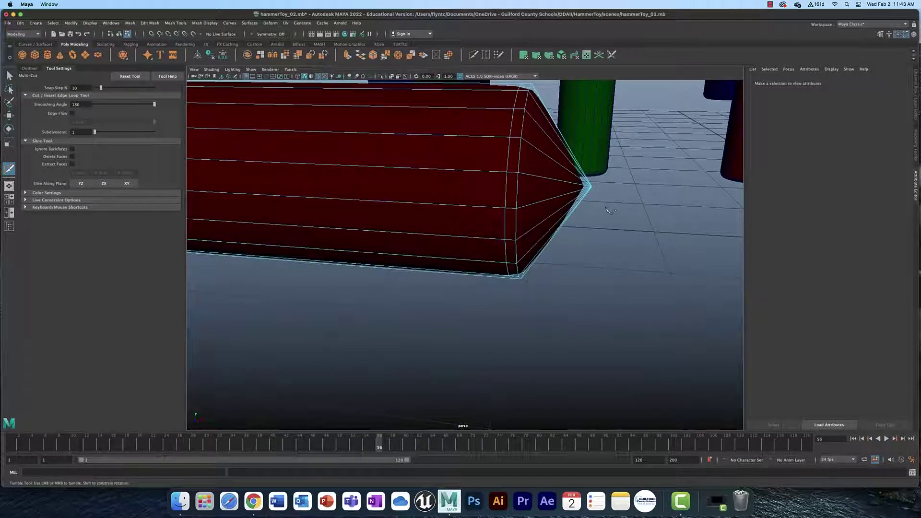
pyautogui.press('q')
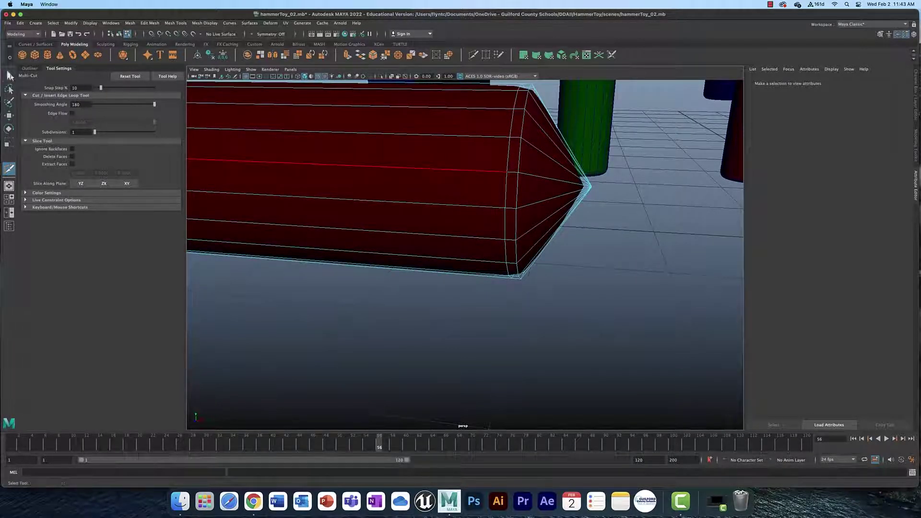
# Connect the edges converging at the red grip's tip to insert an edge loop around the cone, and select that loop.
pyautogui.keyDown('alt'); pyautogui.moveTo(619, 231); pyautogui.dragTo(626, 233); pyautogui.keyUp('alt')
pyautogui.moveTo(670, 274); pyautogui.dragTo(603, 116)
pyautogui.moveTo(651, 155); pyautogui.dragTo(655, 141, button='right')
pyautogui.moveTo(682, 252); pyautogui.dragTo(605, 101)
pyautogui.press('f')
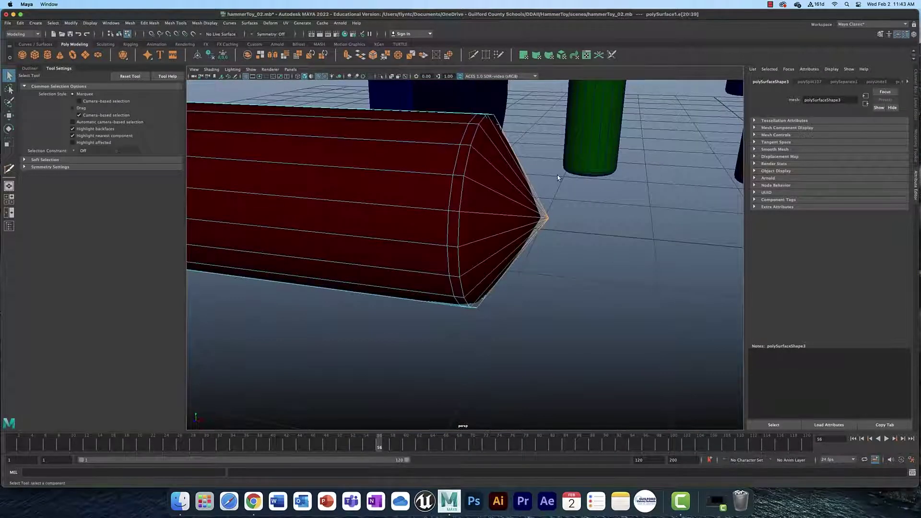
pyautogui.keyDown('shift'); pyautogui.moveTo(555, 176); pyautogui.dragTo(554, 280, button='right'); pyautogui.keyUp('shift')
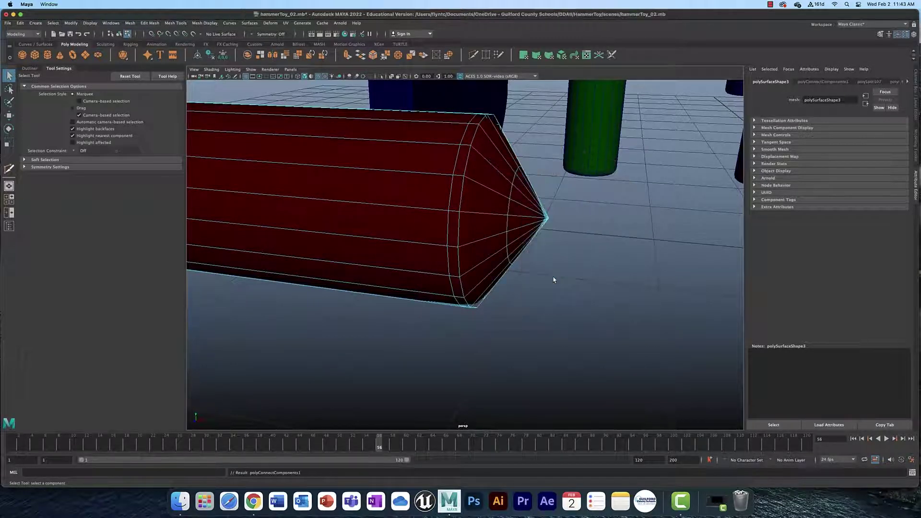
pyautogui.doubleClick(510, 209)
# Try to reposition the cone's new edge loop by scaling it uniformly and moving it along X.
pyautogui.press('r')
pyautogui.keyDown('alt'); pyautogui.moveTo(427, 216); pyautogui.dragTo(480, 210); pyautogui.keyUp('alt')
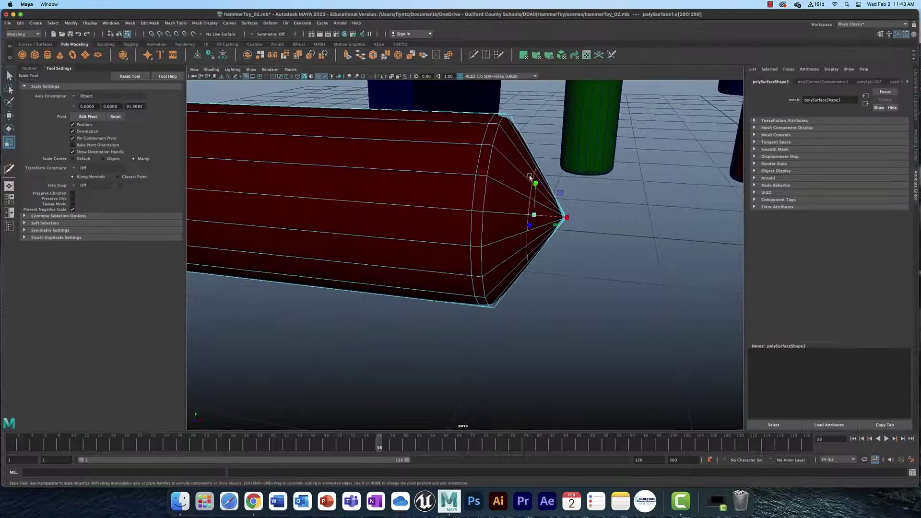
pyautogui.keyDown('alt'); pyautogui.moveTo(540, 198); pyautogui.dragTo(524, 196); pyautogui.keyUp('alt')
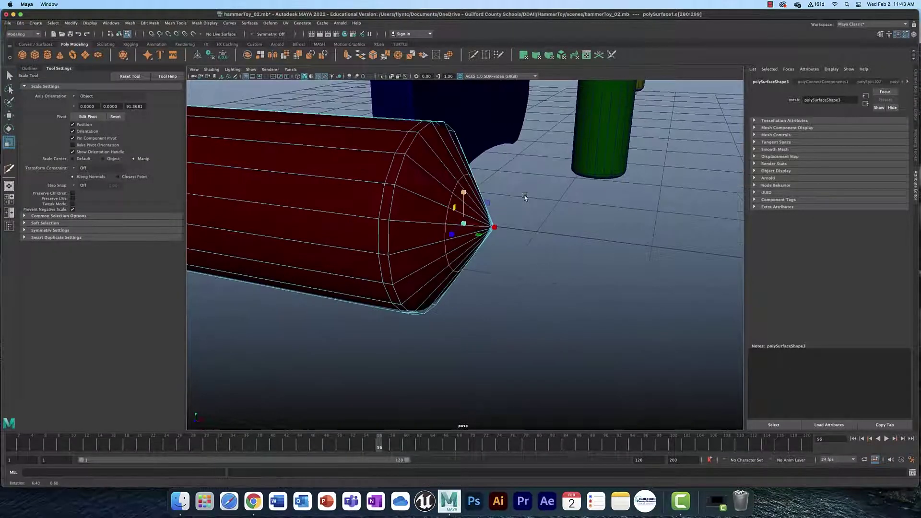
pyautogui.moveTo(464, 222); pyautogui.dragTo(488, 190)
pyautogui.press('z')
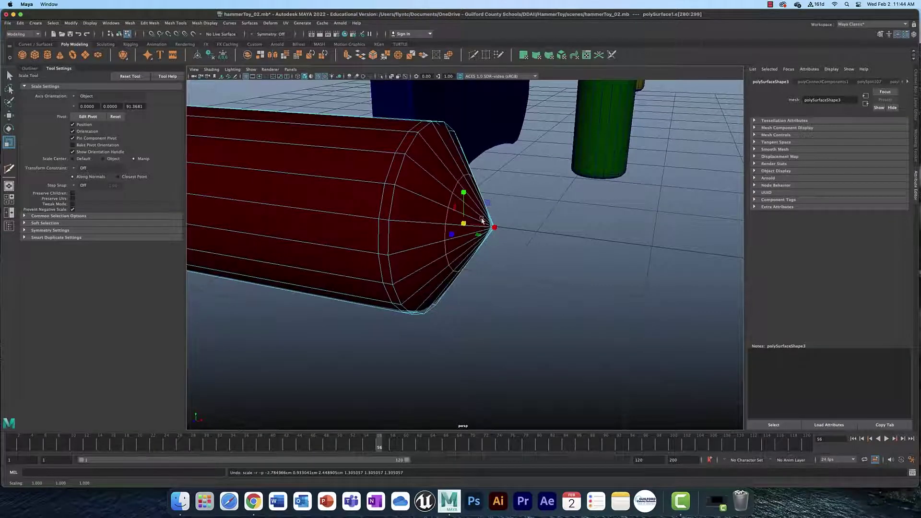
pyautogui.click(11, 116)
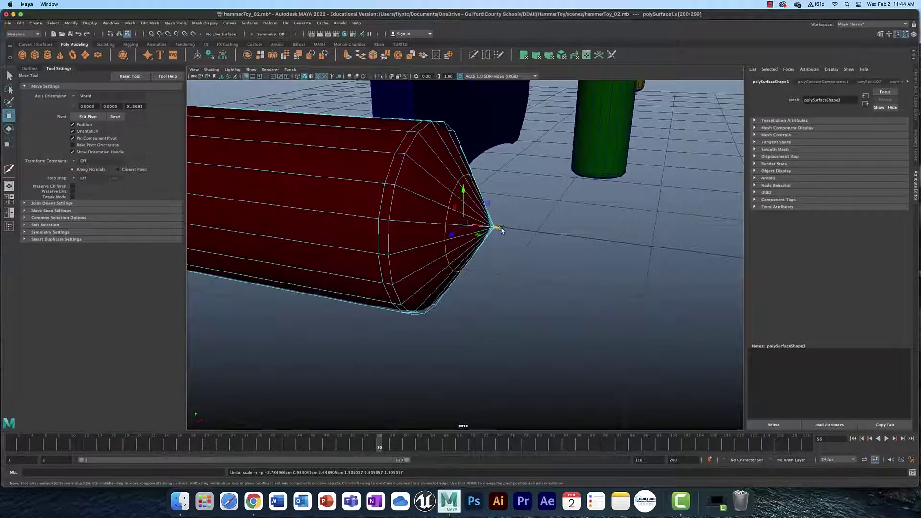
pyautogui.moveTo(501, 230); pyautogui.dragTo(487, 232)
pyautogui.press('z')
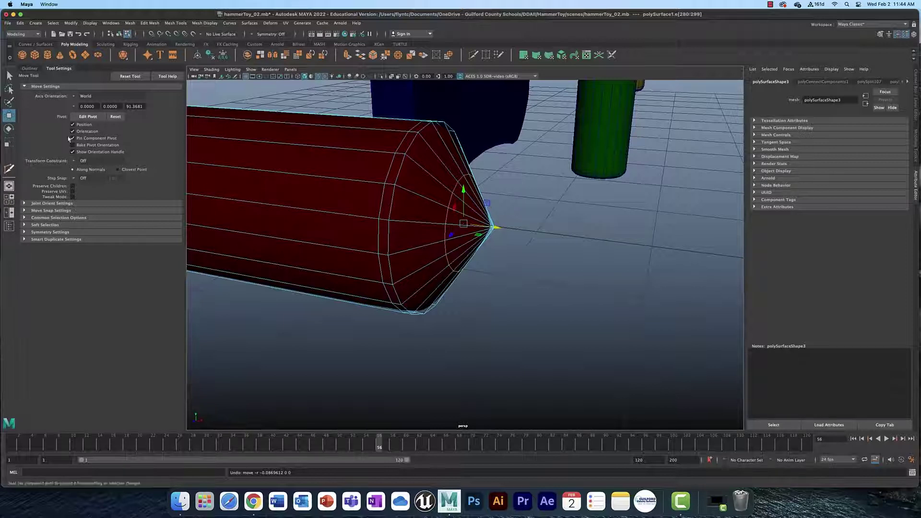
# Slide the cone's edge loop close to the grip's rim with the Edge transform constraint, and check the grip's smooth preview in object mode.
pyautogui.click(73, 161)
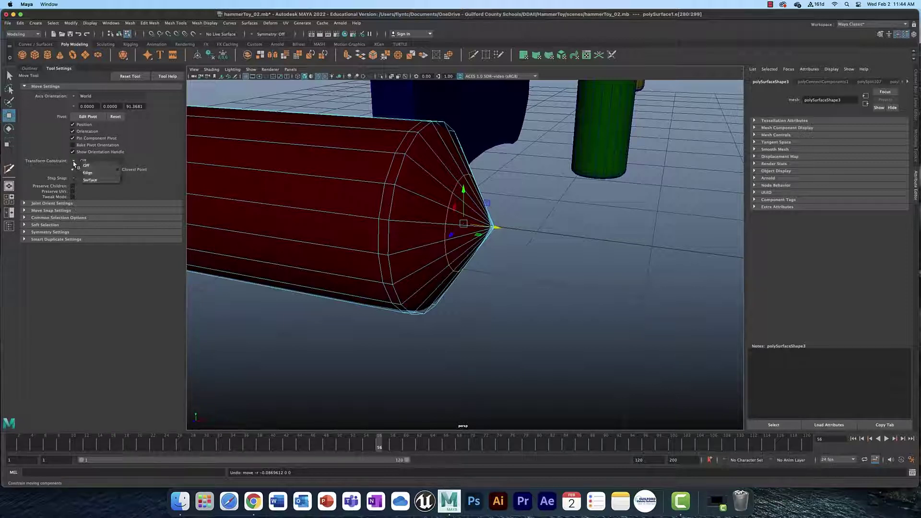
pyautogui.click(94, 173)
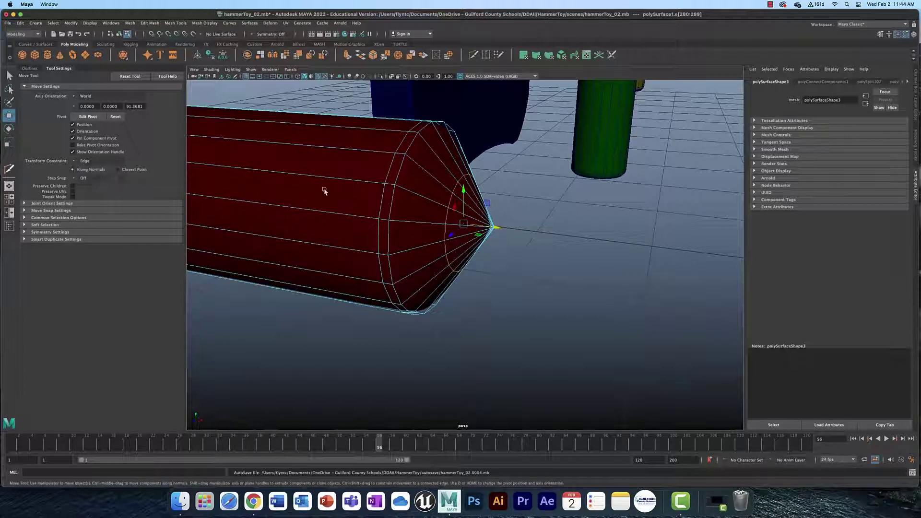
pyautogui.moveTo(496, 228)
pyautogui.mouseDown()
pyautogui.moveTo(407, 229)
pyautogui.moveTo(490, 225)
pyautogui.mouseUp()
pyautogui.doubleClick(382, 204)
pyautogui.scroll(-3, 464, 221)
pyautogui.moveTo(457, 222); pyautogui.dragTo(495, 210, button='right')
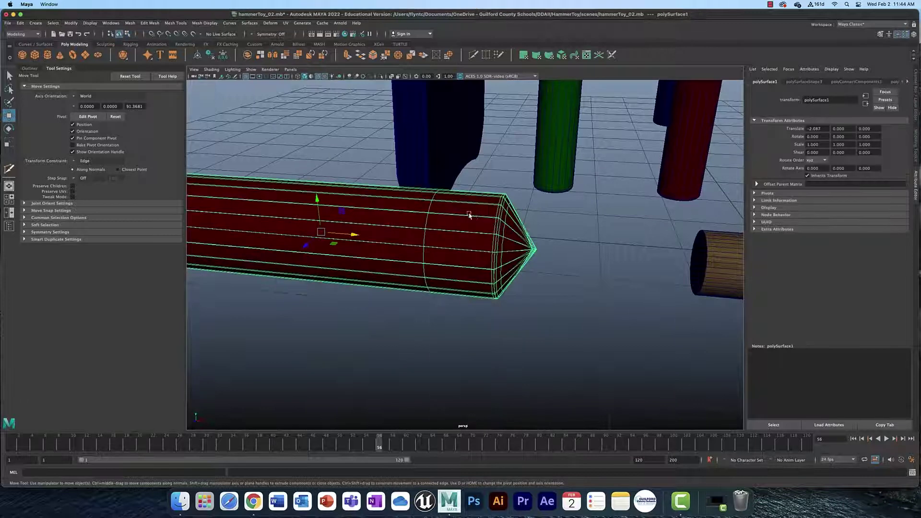
pyautogui.press('2')
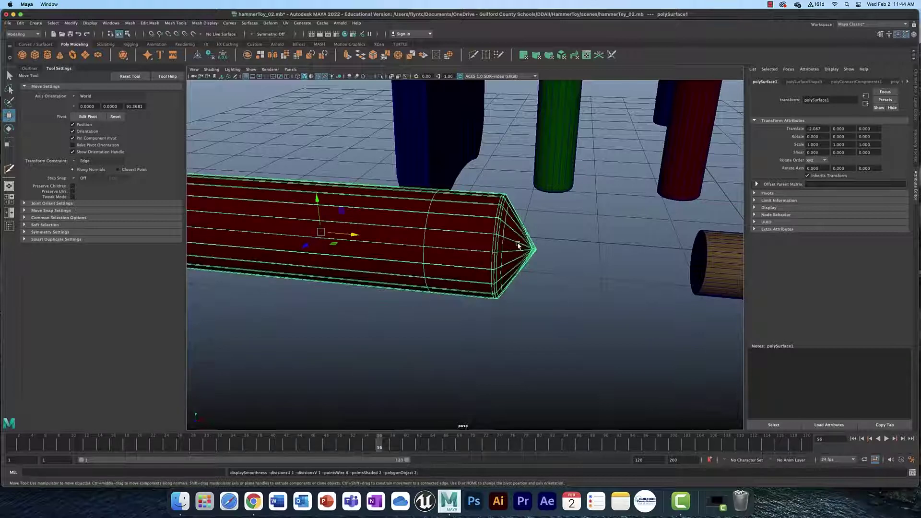
pyautogui.press('1')
# Move the red grip along X to 0.196 so its pointed end meets the wooden shaft.
pyautogui.scroll(-5, 488, 245)
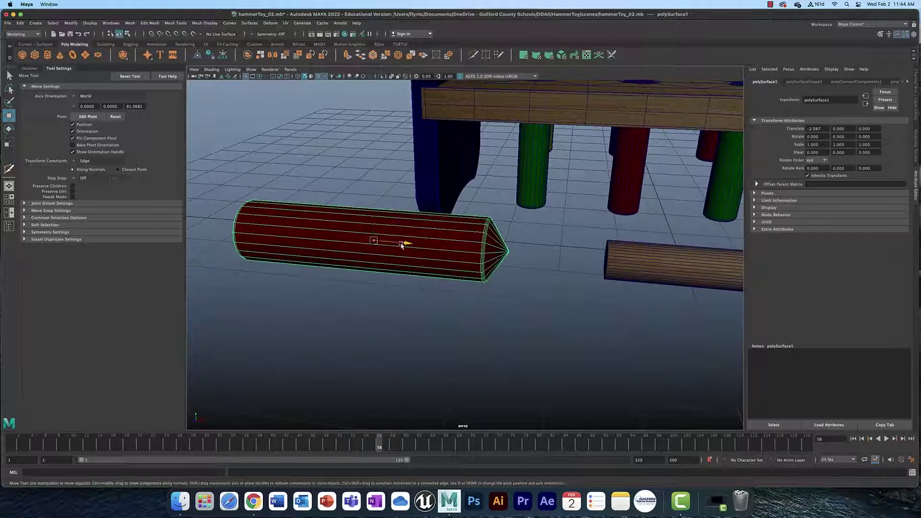
pyautogui.moveTo(406, 245); pyautogui.dragTo(531, 255)
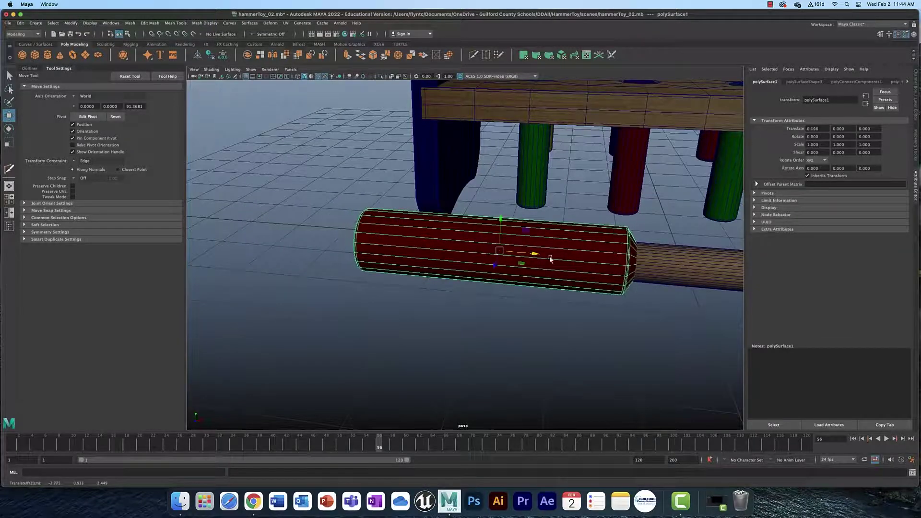
pyautogui.scroll(-3, 596, 266)
pyautogui.keyDown('alt'); pyautogui.moveTo(596, 267); pyautogui.dragTo(432, 279, button='middle'); pyautogui.keyUp('alt')
pyautogui.keyDown('alt'); pyautogui.moveTo(431, 280); pyautogui.dragTo(465, 278); pyautogui.keyUp('alt')
pyautogui.keyDown('alt'); pyautogui.moveTo(561, 269); pyautogui.dragTo(476, 269, button='middle'); pyautogui.keyUp('alt')
pyautogui.keyDown('alt'); pyautogui.moveTo(477, 270); pyautogui.dragTo(533, 266); pyautogui.keyUp('alt')
pyautogui.keyDown('alt'); pyautogui.moveTo(533, 265); pyautogui.dragTo(561, 254, button='middle'); pyautogui.keyUp('alt')
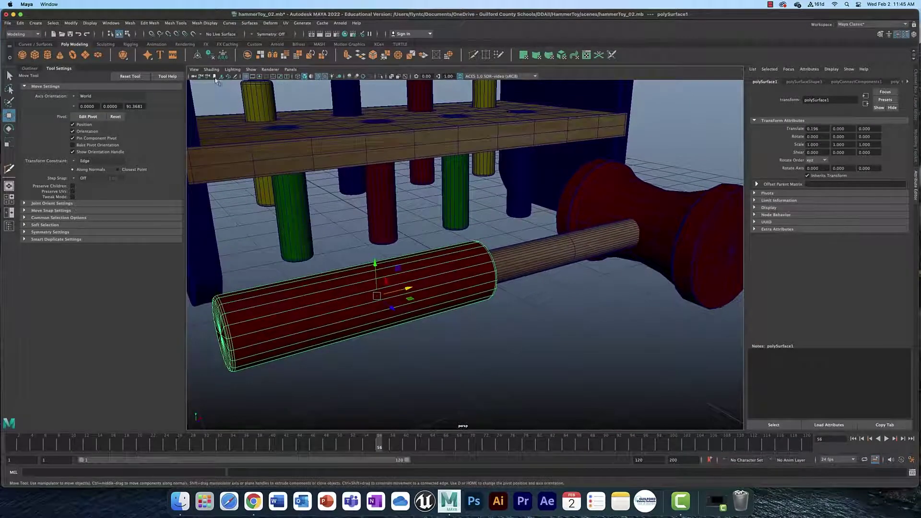
# Apply Smooth with one division level to the red grip and once more to the wooden shaft.
pyautogui.click(130, 23)
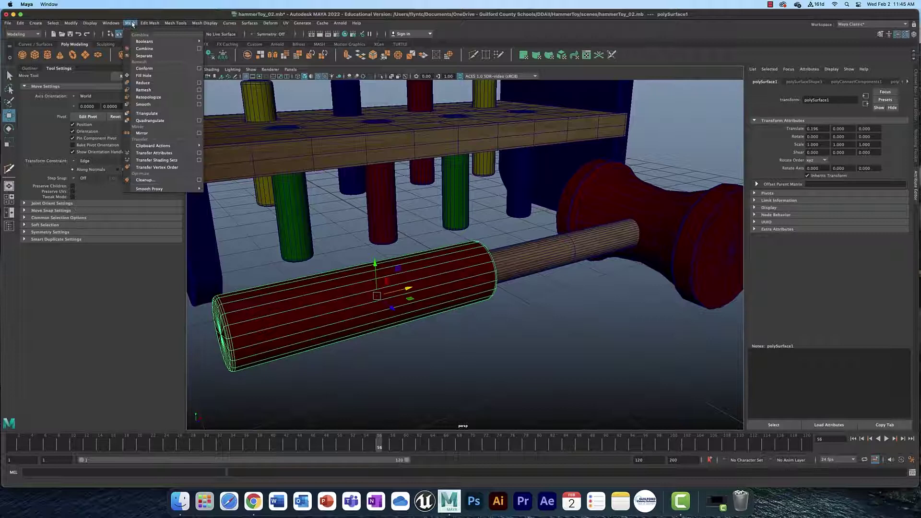
pyautogui.click(143, 104)
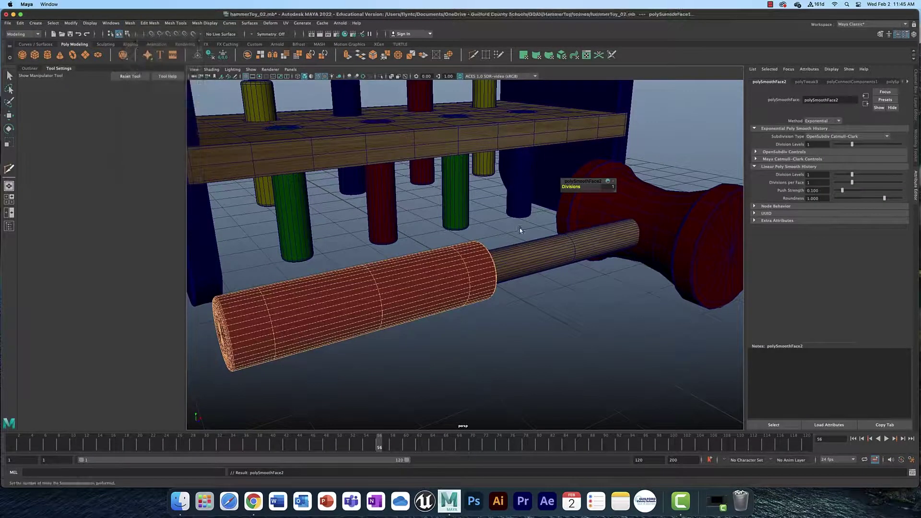
pyautogui.click(568, 240)
pyautogui.click(130, 23)
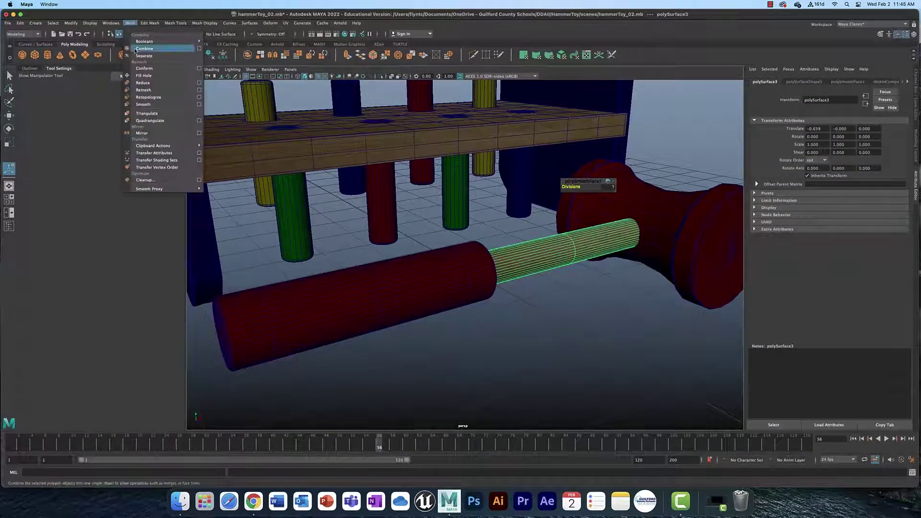
pyautogui.click(143, 104)
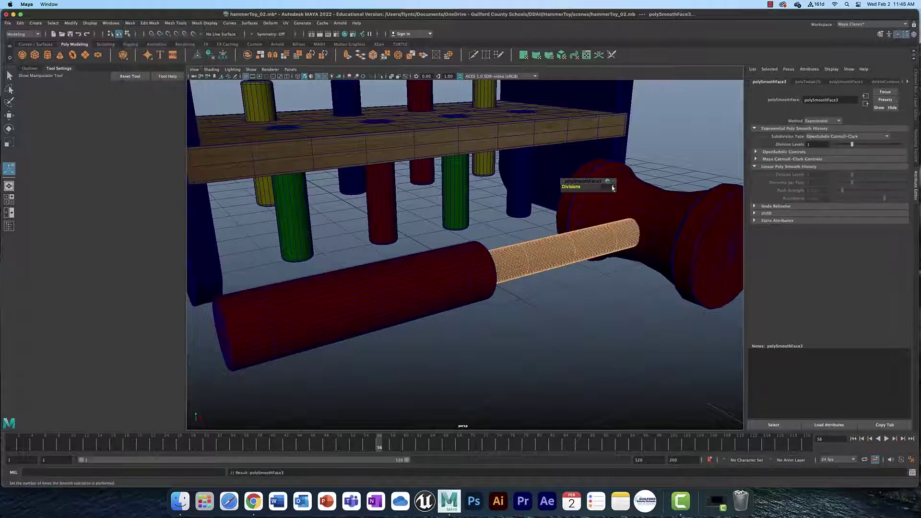
# Apply Smooth with one division level to the hammer's red head.
pyautogui.click(612, 189)
pyautogui.click(130, 23)
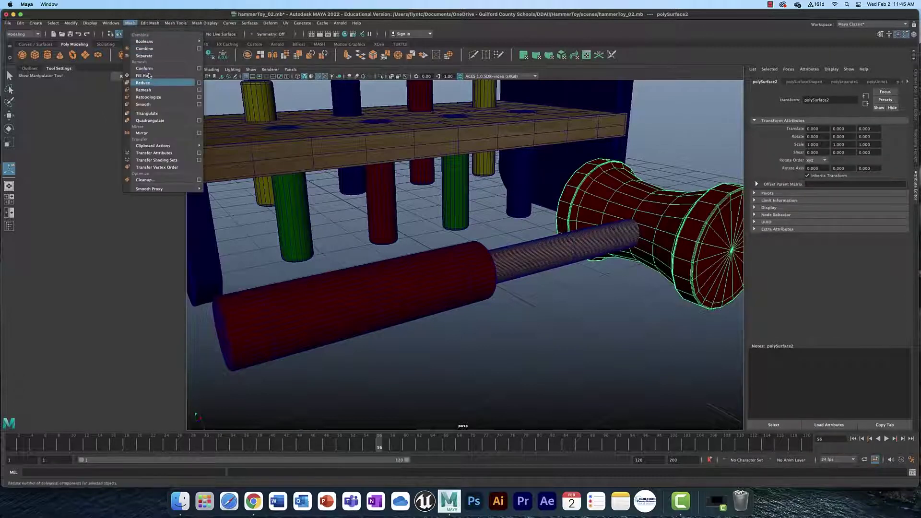
pyautogui.click(159, 104)
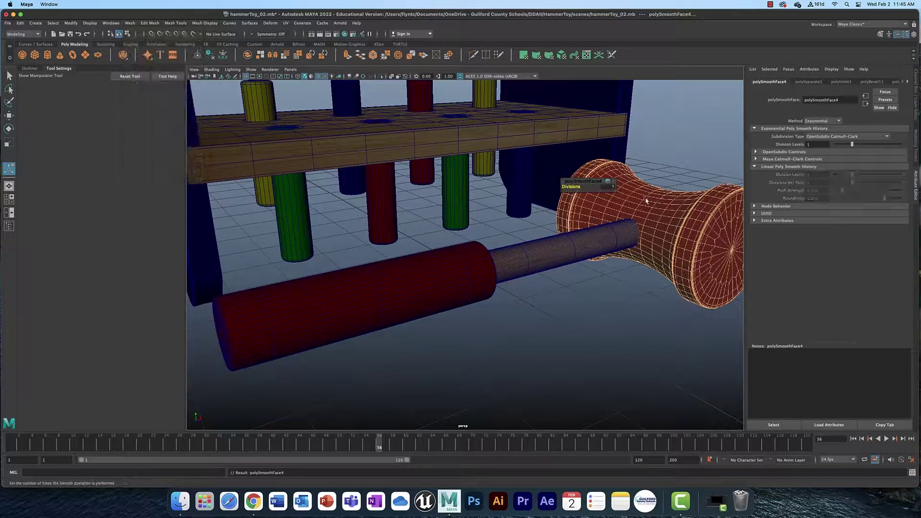
# Select the wooden bench board with both blue end panels and smooth them by one division level.
pyautogui.keyDown('alt'); pyautogui.moveTo(647, 200); pyautogui.dragTo(499, 153, button='right'); pyautogui.keyUp('alt')
pyautogui.keyDown('alt'); pyautogui.moveTo(499, 153); pyautogui.dragTo(482, 191); pyautogui.keyUp('alt')
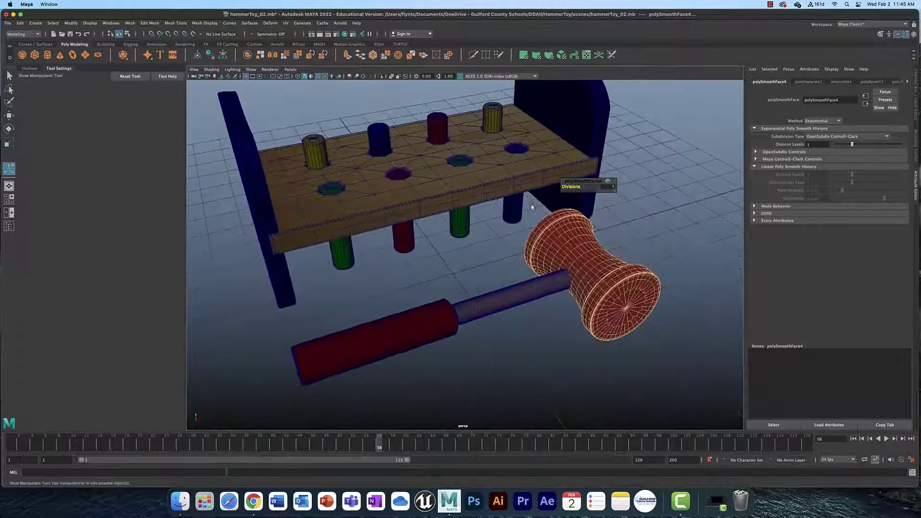
pyautogui.click(482, 191)
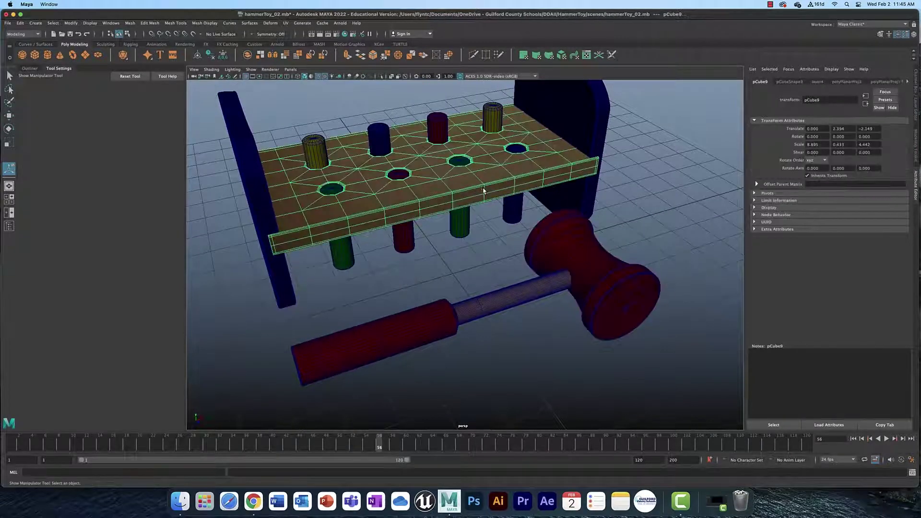
pyautogui.click(251, 172)
pyautogui.keyDown('shift'); pyautogui.click(577, 111); pyautogui.keyUp('shift')
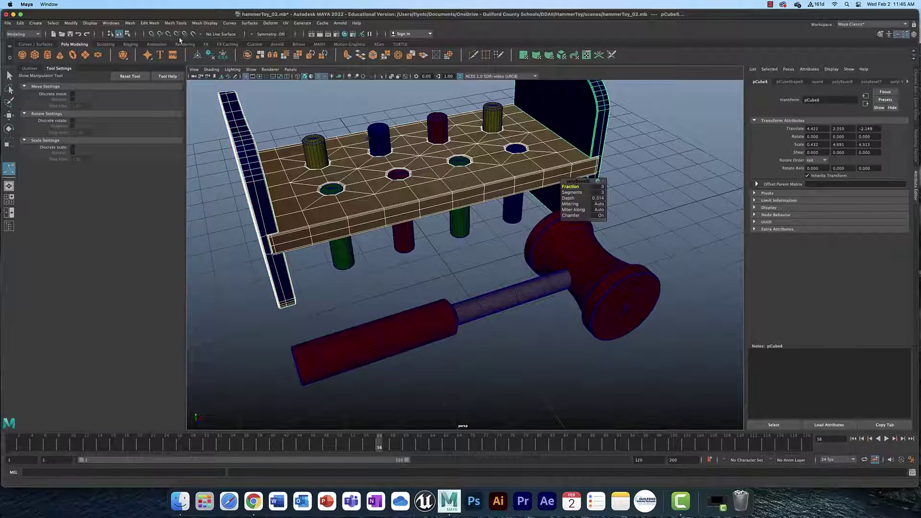
pyautogui.click(130, 23)
pyautogui.click(144, 101)
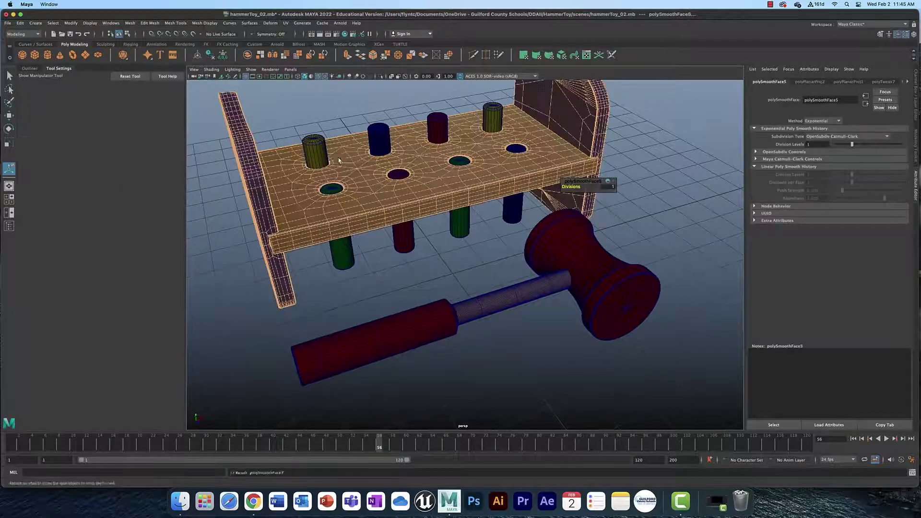
# Select all eight colored pegs in the bench and smooth them by one division level.
pyautogui.keyDown('alt'); pyautogui.moveTo(339, 161); pyautogui.dragTo(336, 154); pyautogui.keyUp('alt')
pyautogui.click(323, 147)
pyautogui.keyDown('shift'); pyautogui.click(383, 139); pyautogui.keyUp('shift')
pyautogui.keyDown('shift'); pyautogui.click(441, 130); pyautogui.keyUp('shift')
pyautogui.keyDown('shift'); pyautogui.click(494, 123); pyautogui.keyUp('shift')
pyautogui.keyDown('shift'); pyautogui.click(512, 196); pyautogui.keyUp('shift')
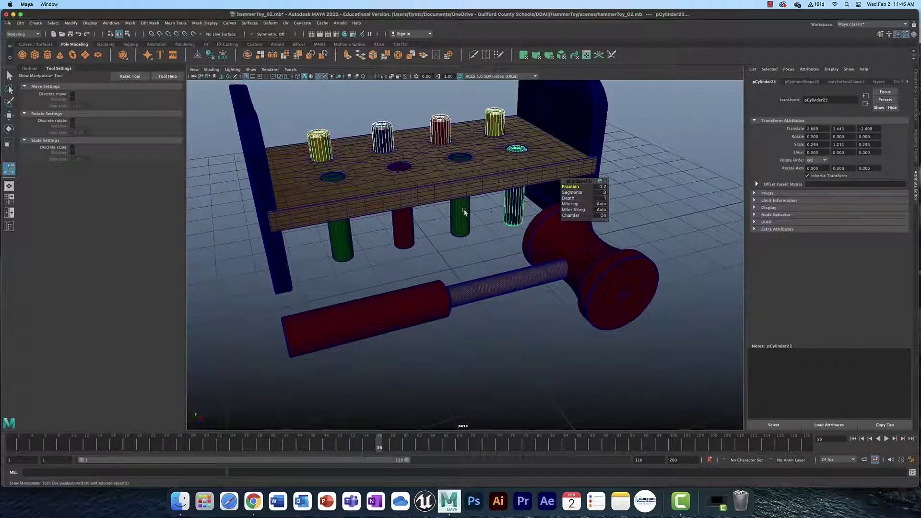
pyautogui.keyDown('shift'); pyautogui.click(461, 219); pyautogui.keyUp('shift')
pyautogui.keyDown('shift'); pyautogui.click(404, 229); pyautogui.keyUp('shift')
pyautogui.keyDown('shift'); pyautogui.click(342, 242); pyautogui.keyUp('shift')
pyautogui.click(130, 22)
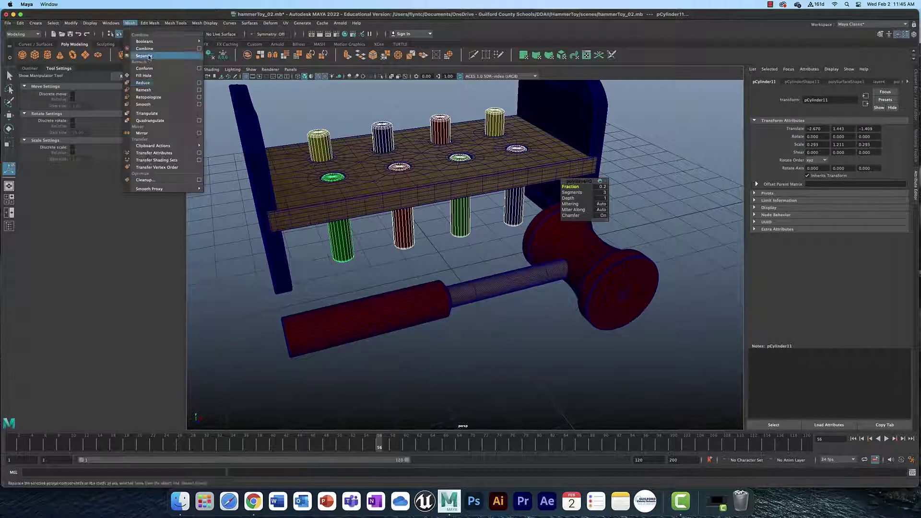
pyautogui.click(143, 104)
# Select the blue end panel nearest the hammer's head and examine its smoothed outline and topology from outside.
pyautogui.keyDown('alt'); pyautogui.moveTo(451, 206); pyautogui.dragTo(403, 148); pyautogui.keyUp('alt')
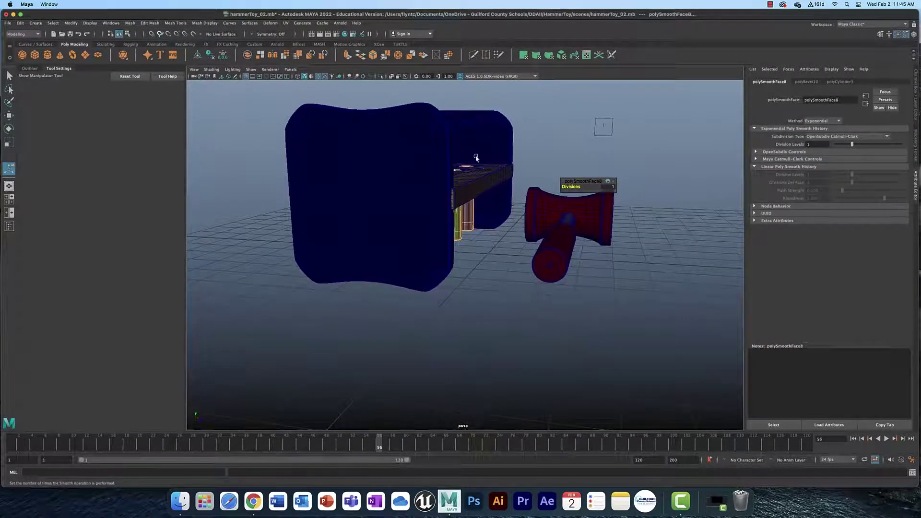
pyautogui.keyDown('alt'); pyautogui.moveTo(476, 157); pyautogui.dragTo(358, 162); pyautogui.keyUp('alt')
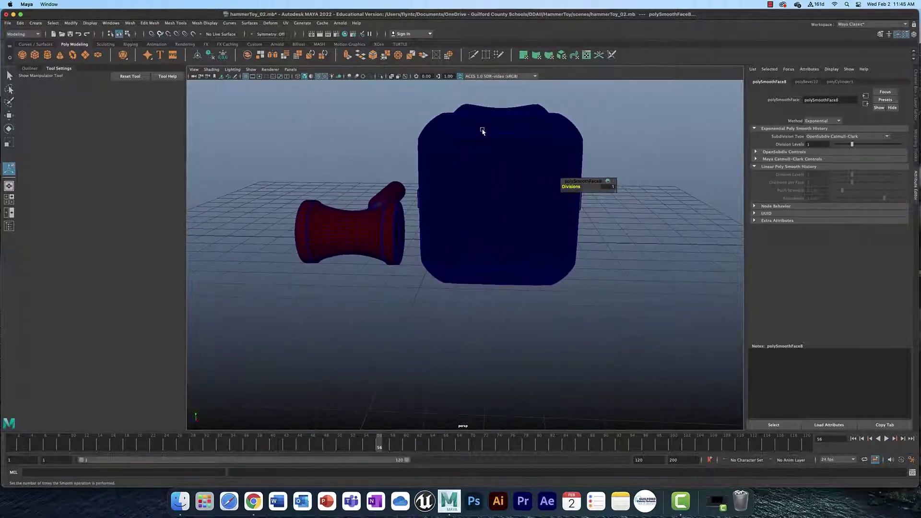
pyautogui.click(505, 143)
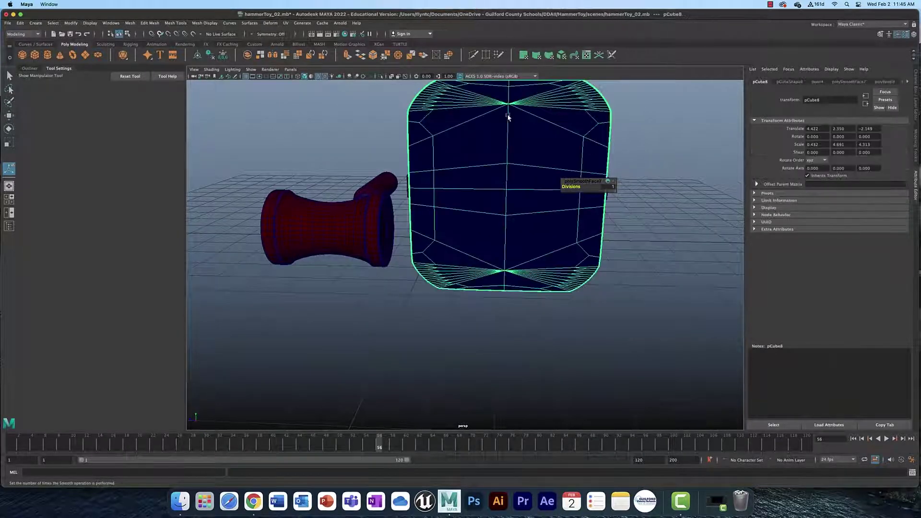
pyautogui.keyDown('alt'); pyautogui.moveTo(491, 106); pyautogui.dragTo(502, 186); pyautogui.keyUp('alt')
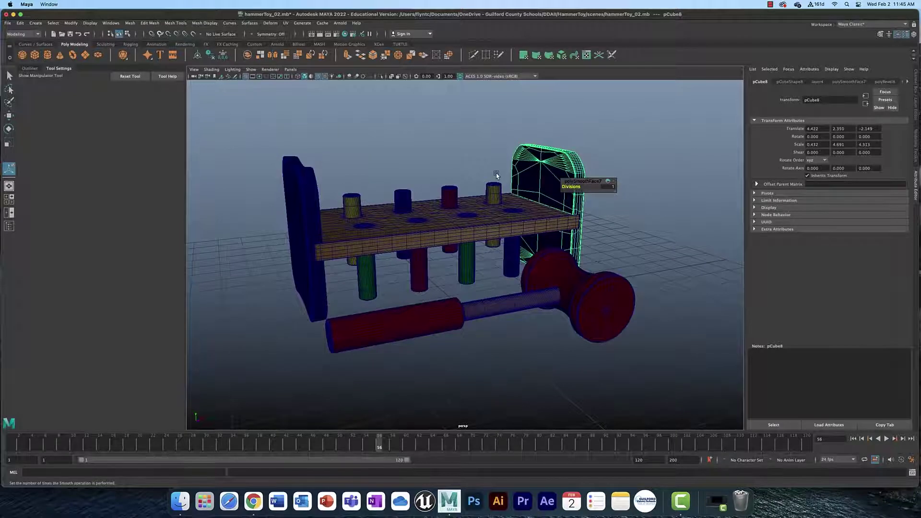